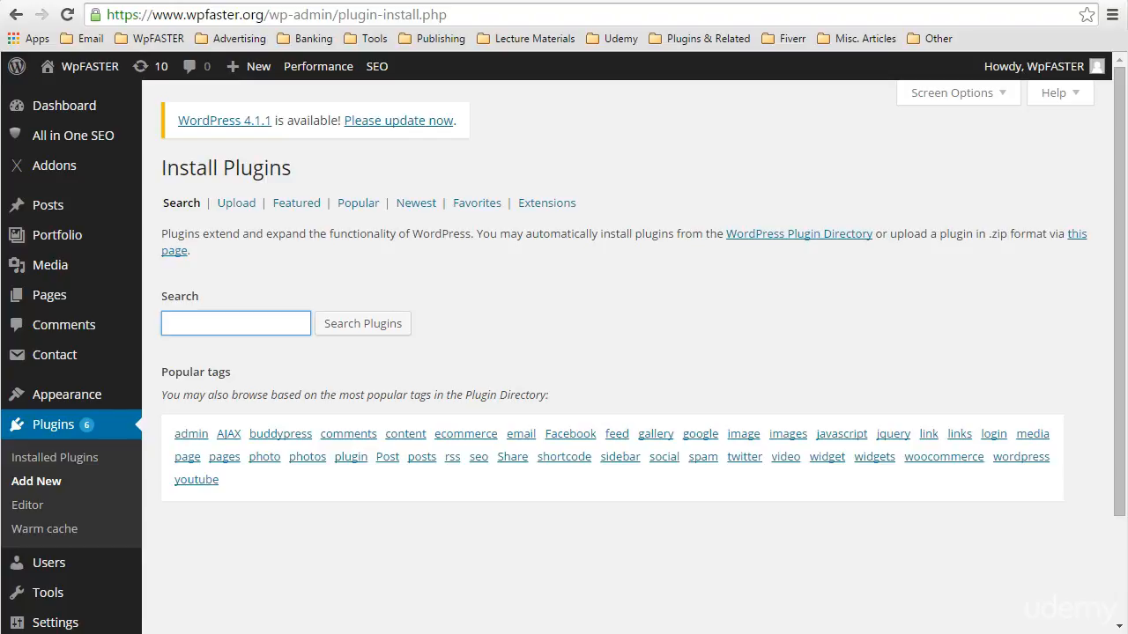
Search the plugin directory for "EWWW image optimizer" and look through the results
text(EWWW)
text( image optimi)
text(zer)
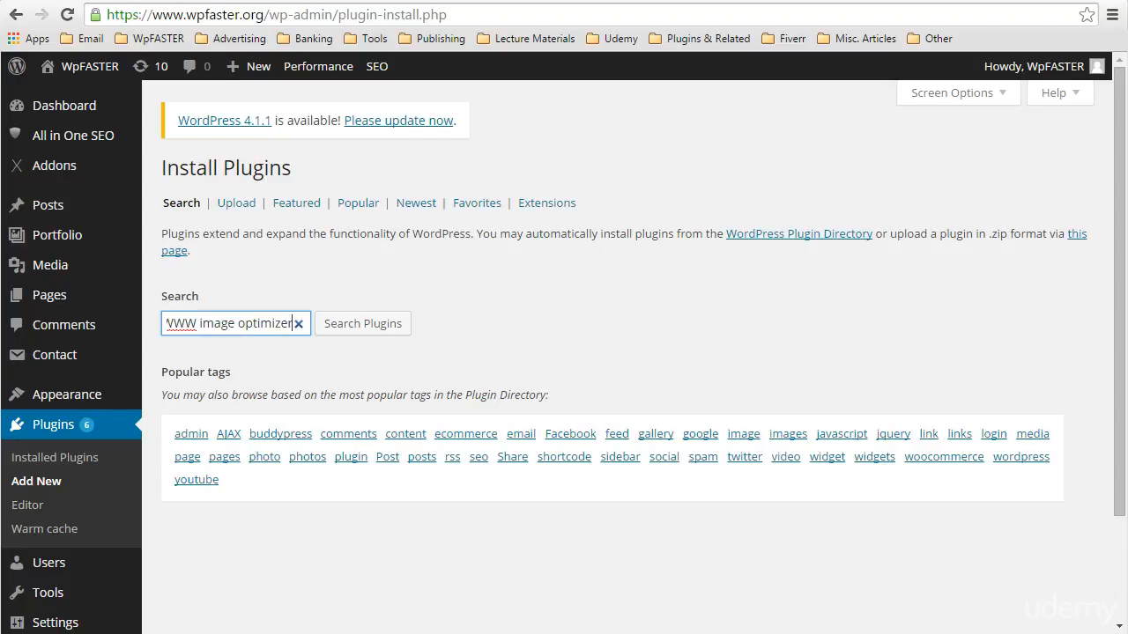
key(Return)
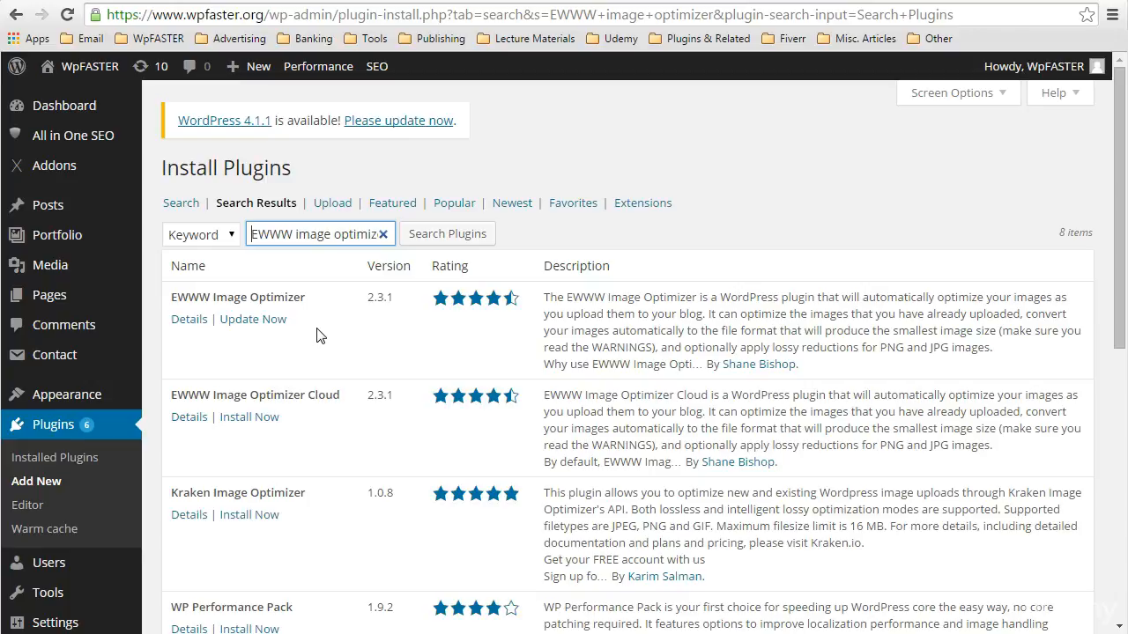
scroll(319, 336, down, 1)
scroll(319, 336, down, 1)
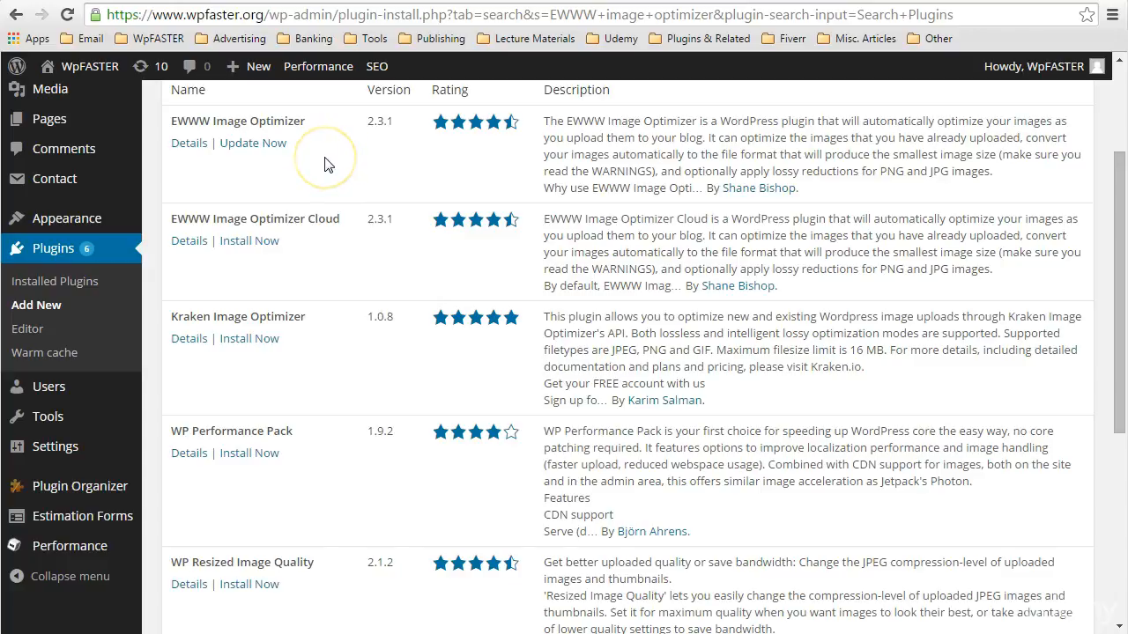
Open the EWWW Image Optimizer settings page and expand its plugin status details
mouse_move(33, 446)
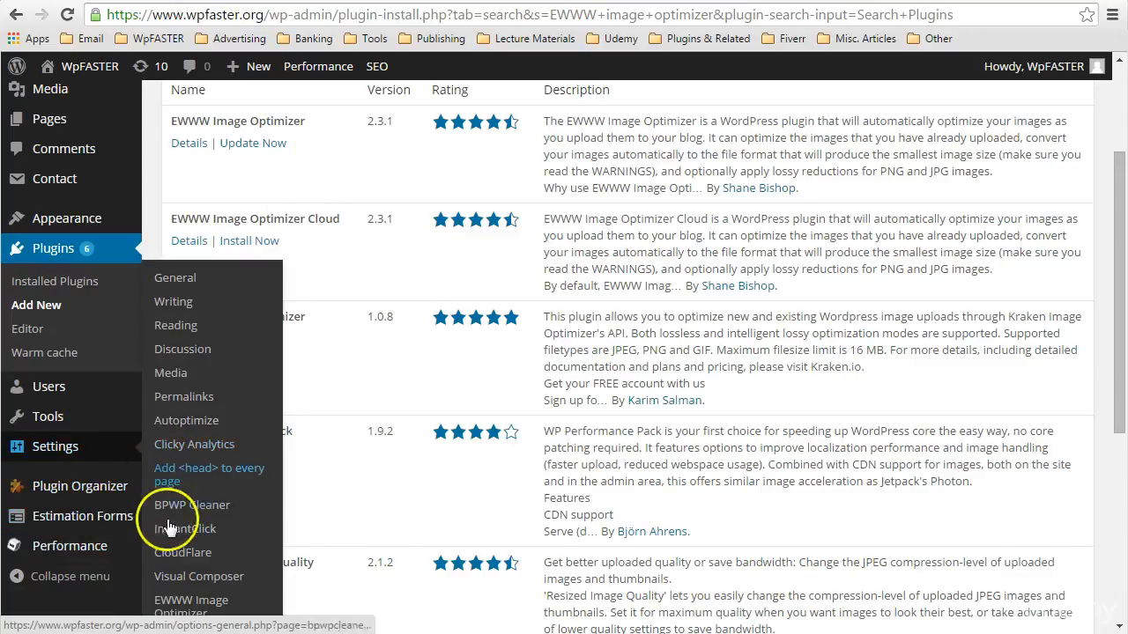
click(172, 601)
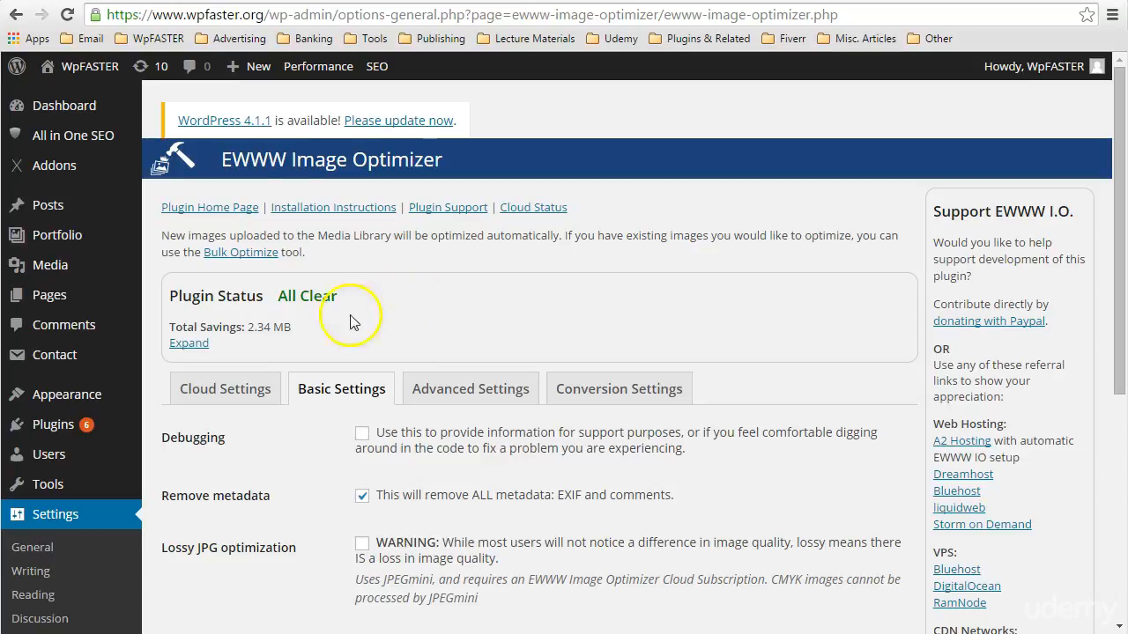
click(202, 344)
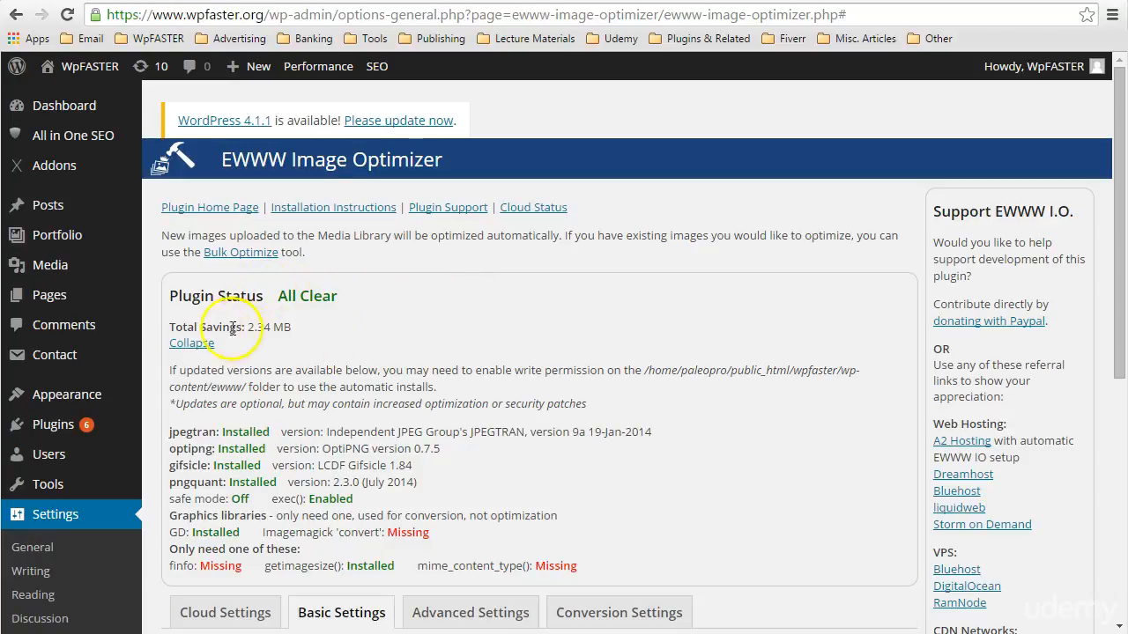
Examine the total savings and the list of optimization tools and graphics libraries in the plugin status details
click(175, 327)
drag(175, 327, 293, 327)
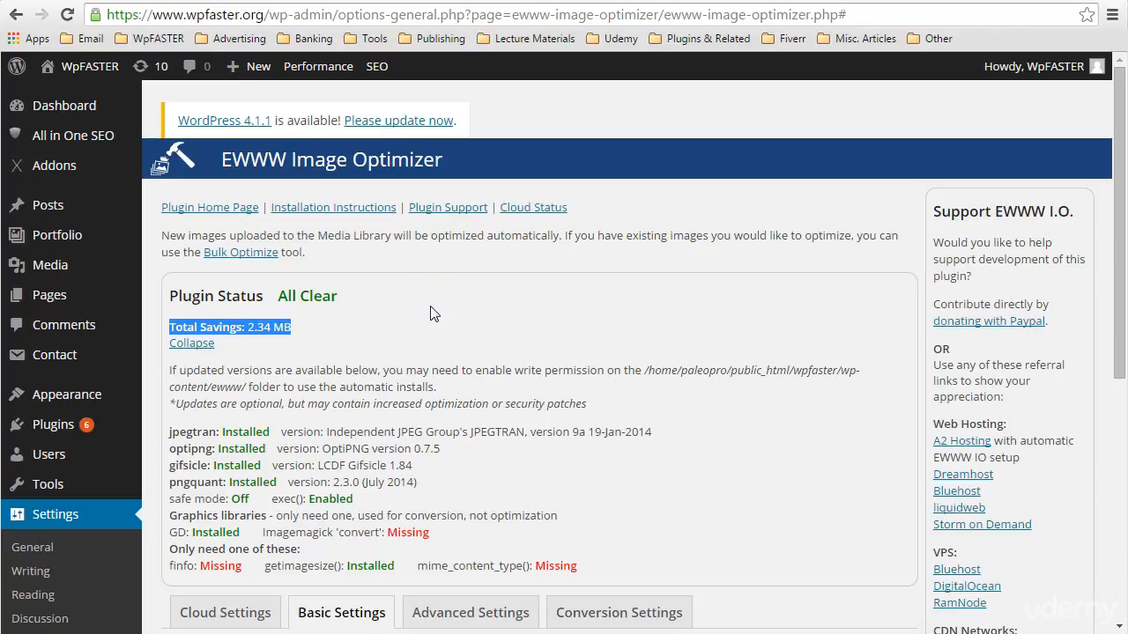
click(263, 342)
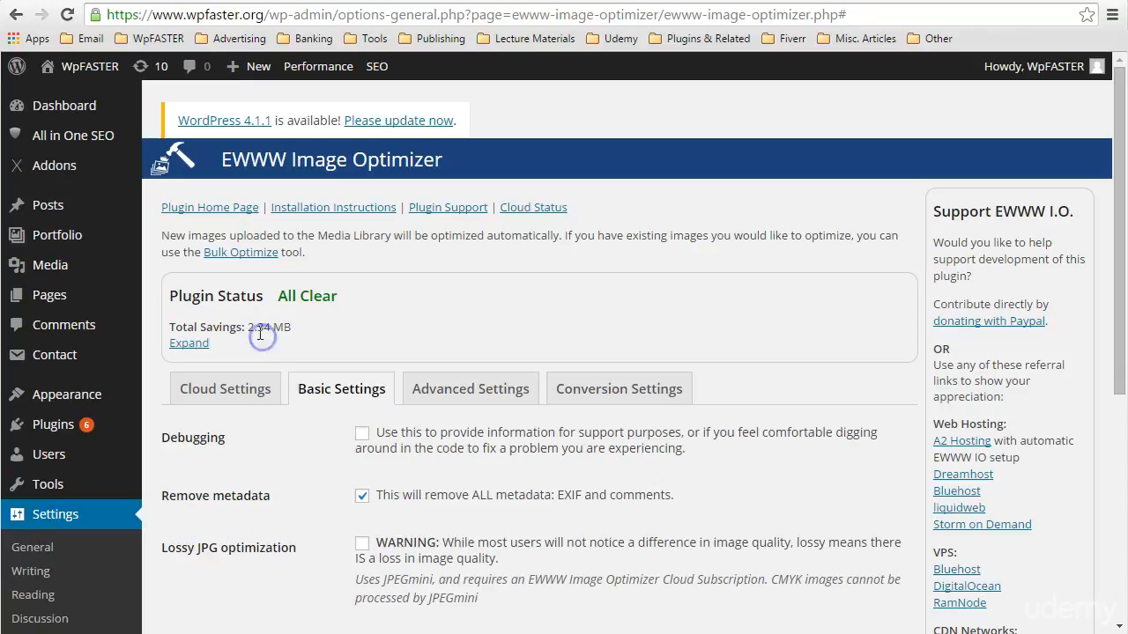
click(204, 351)
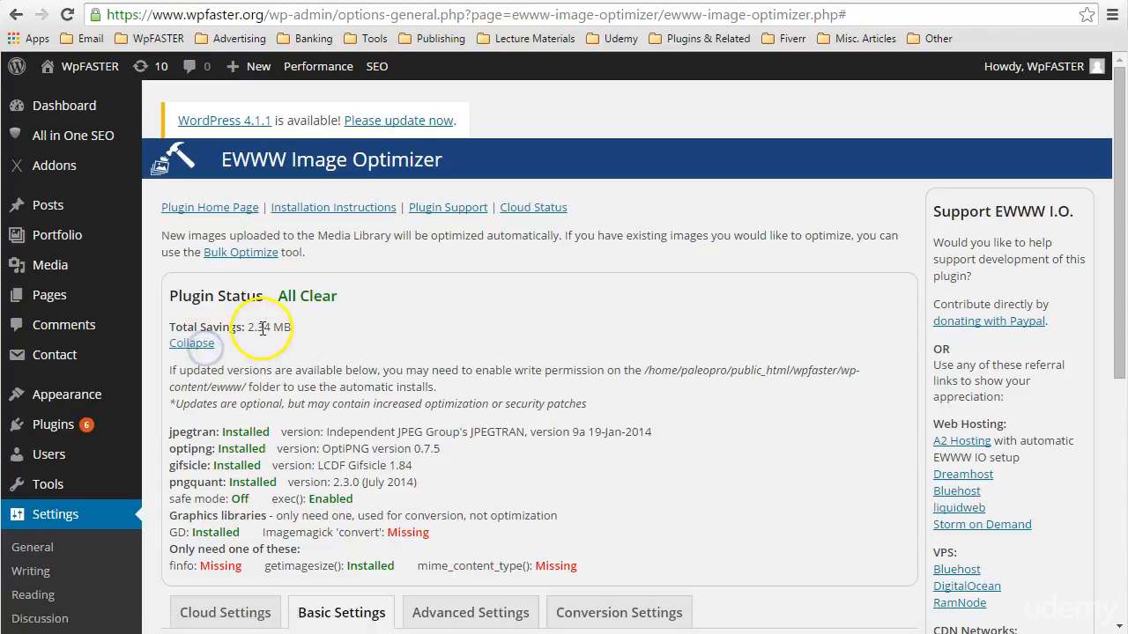
click(396, 329)
scroll(396, 332, down, 1)
click(169, 289)
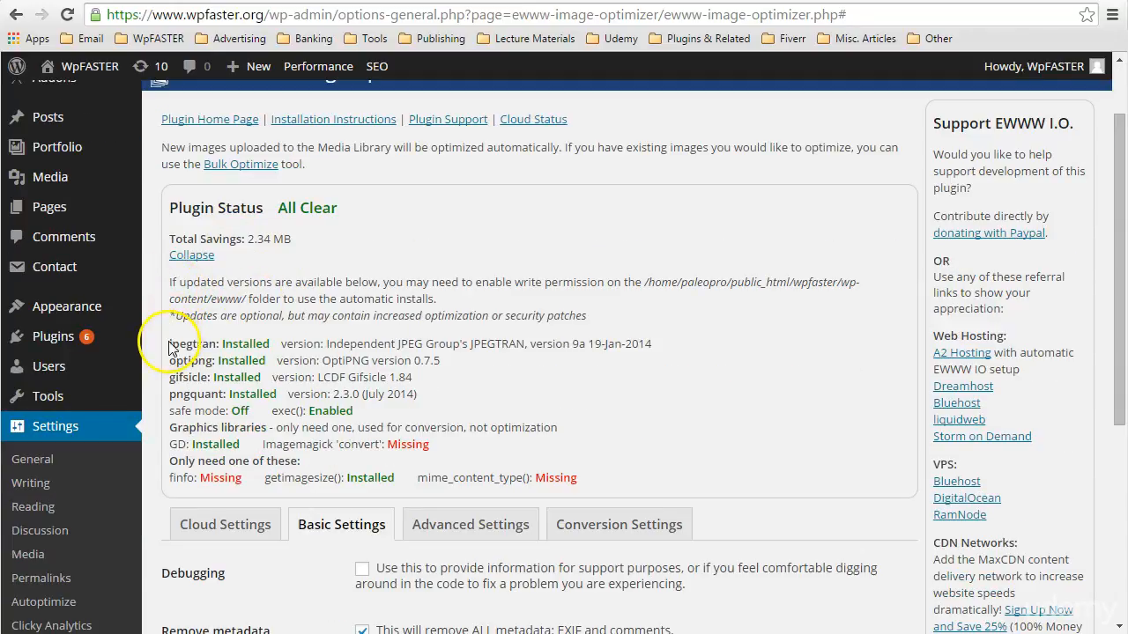
drag(169, 343, 581, 477)
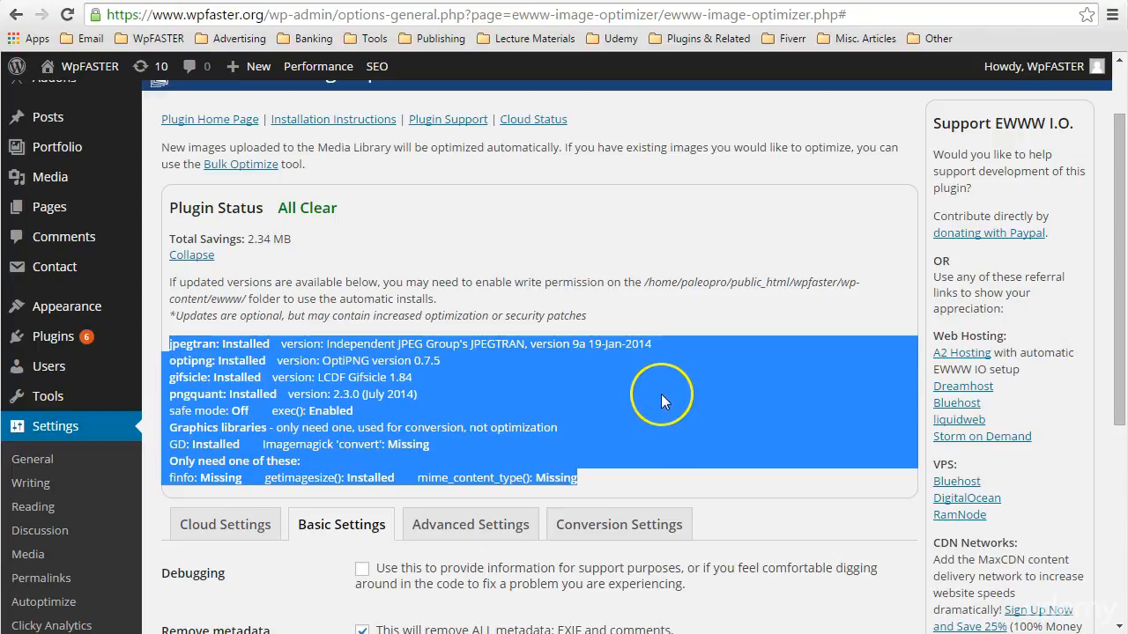
click(662, 394)
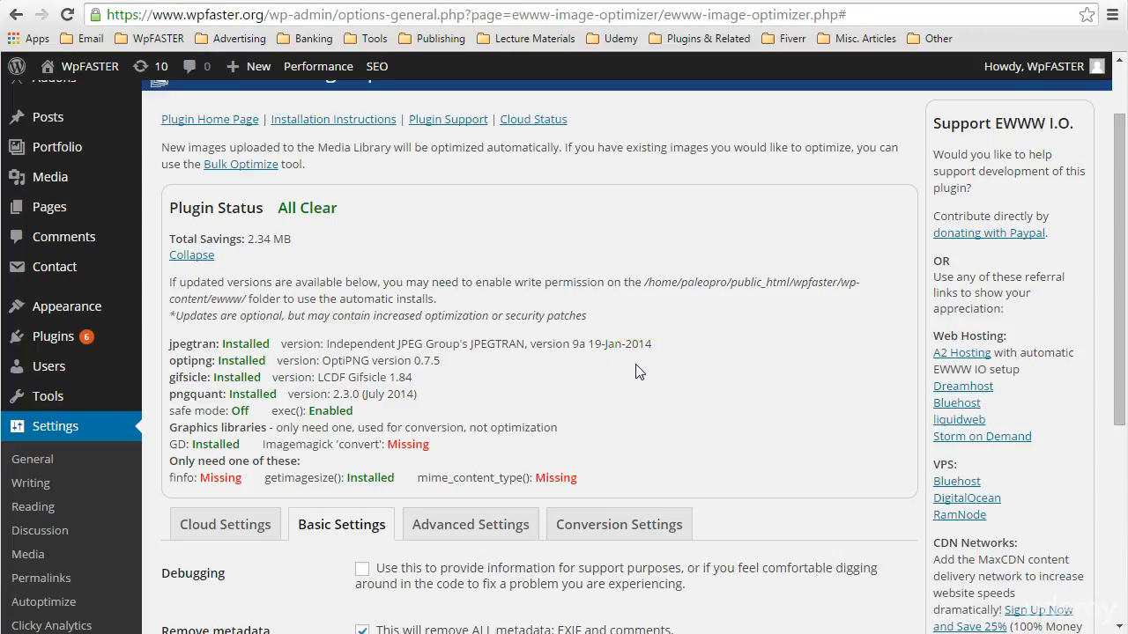
Review the plugin's Cloud Settings, including the cloud optimization API key field and the per-format cloud options
scroll(657, 377, down, 2)
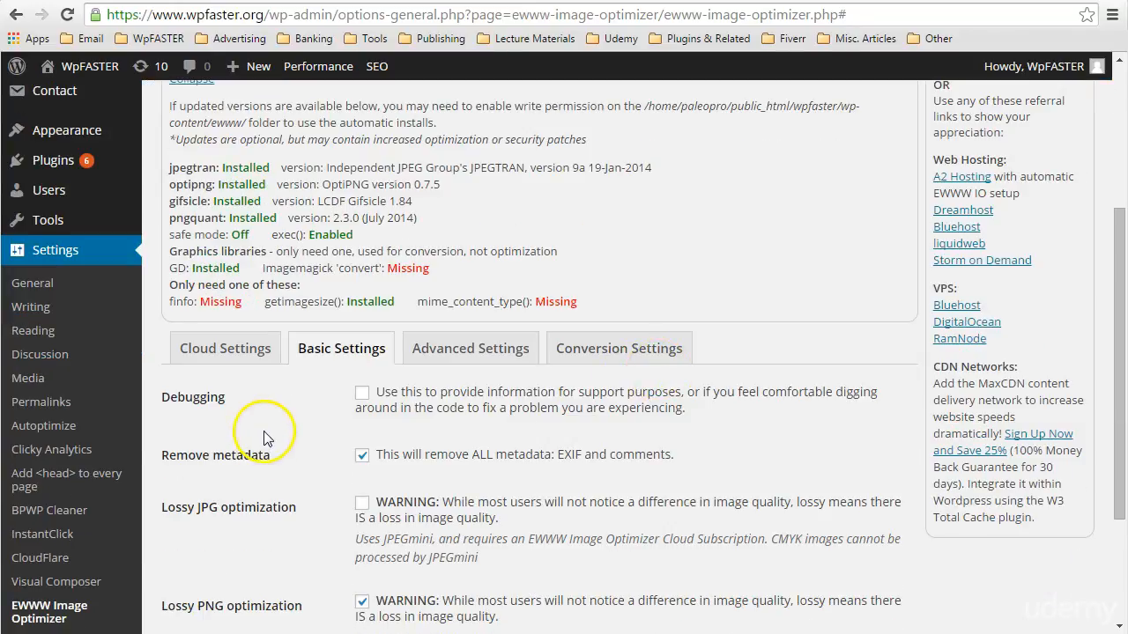
scroll(264, 436, down, 1)
click(240, 262)
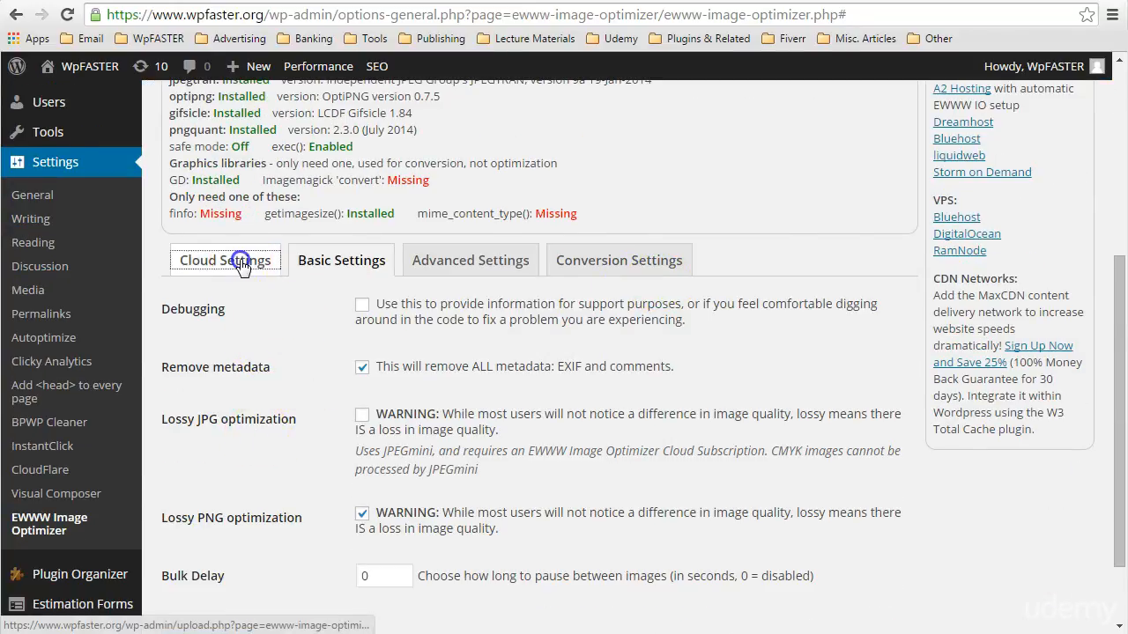
scroll(608, 264, down, 1)
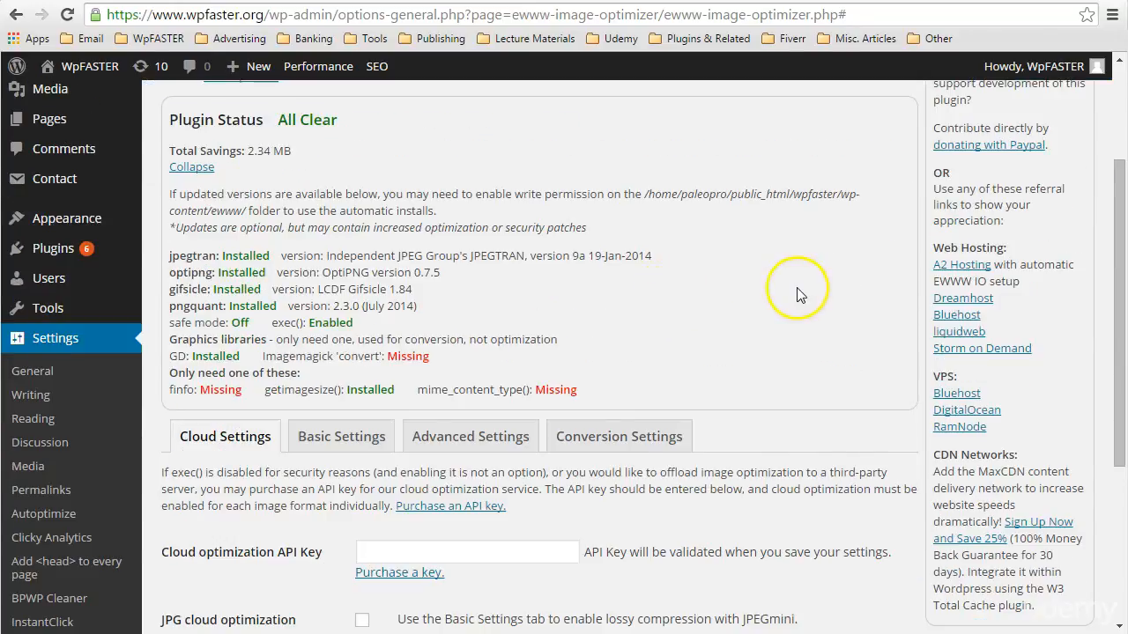
scroll(796, 295, down, 1)
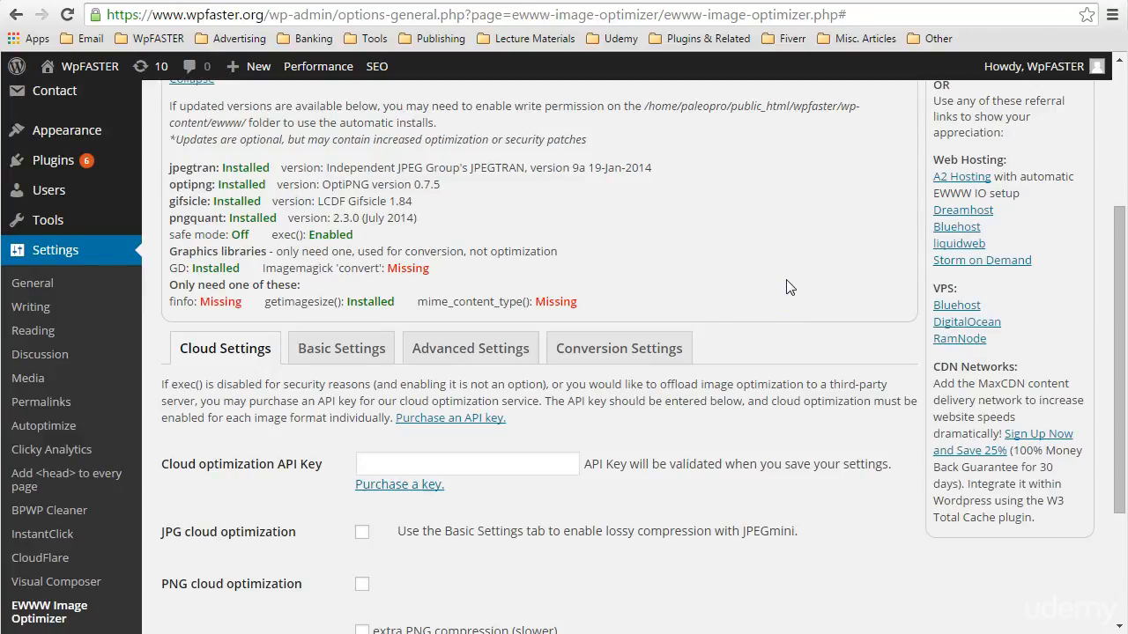
scroll(788, 287, down, 1)
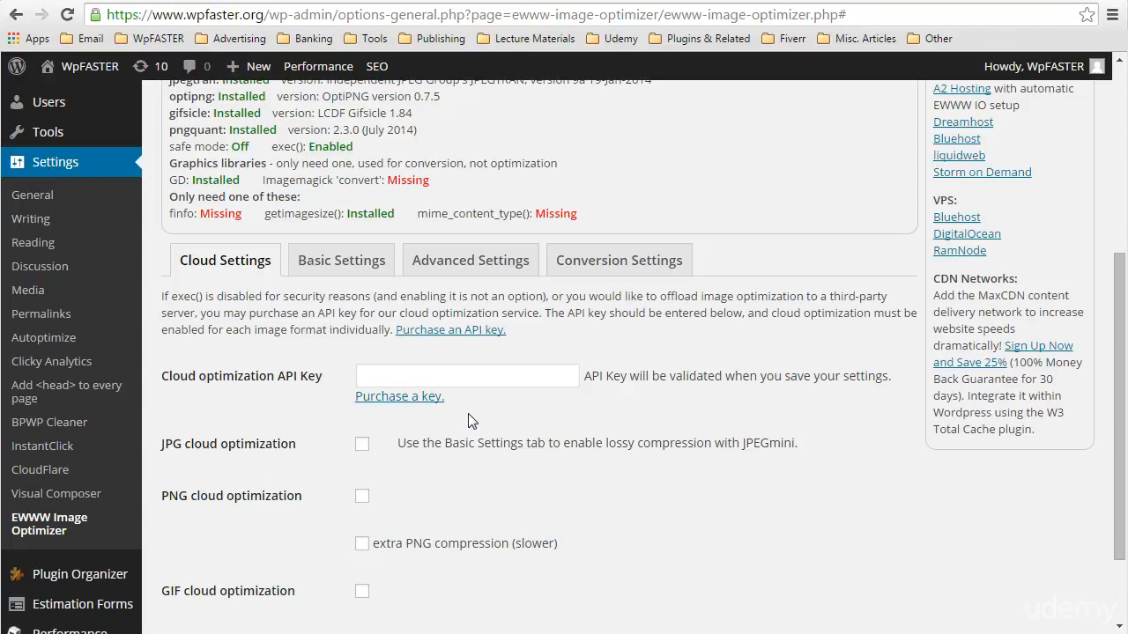
click(441, 377)
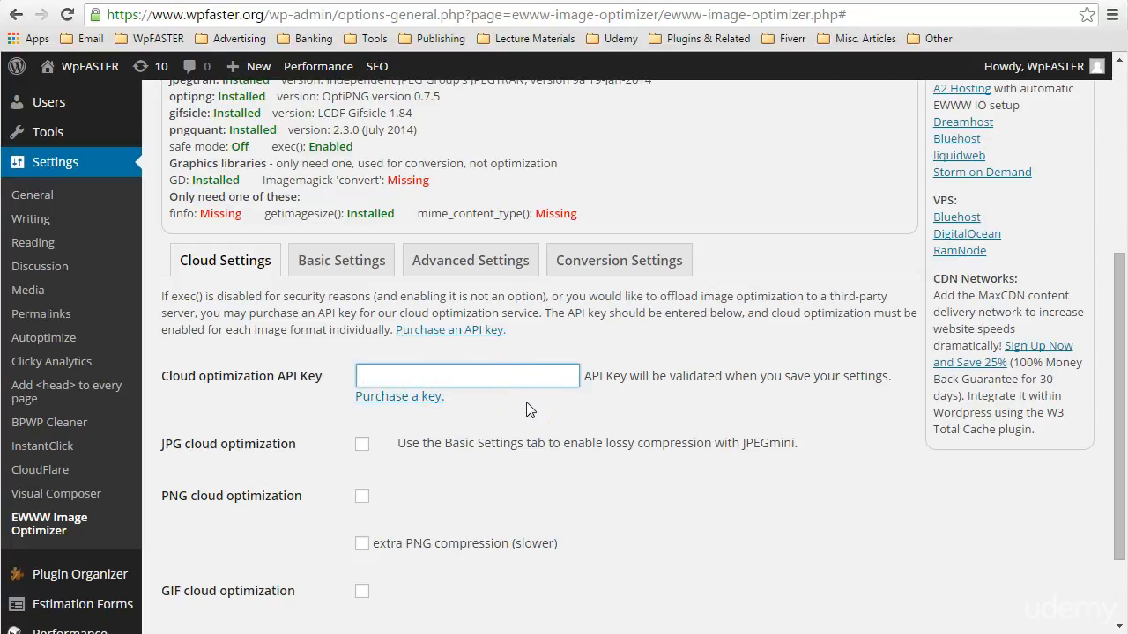
scroll(456, 474, down, 1)
scroll(456, 474, up, 1)
Show the plugin's Basic Settings and examine the Debugging option, leaving it disabled
click(341, 261)
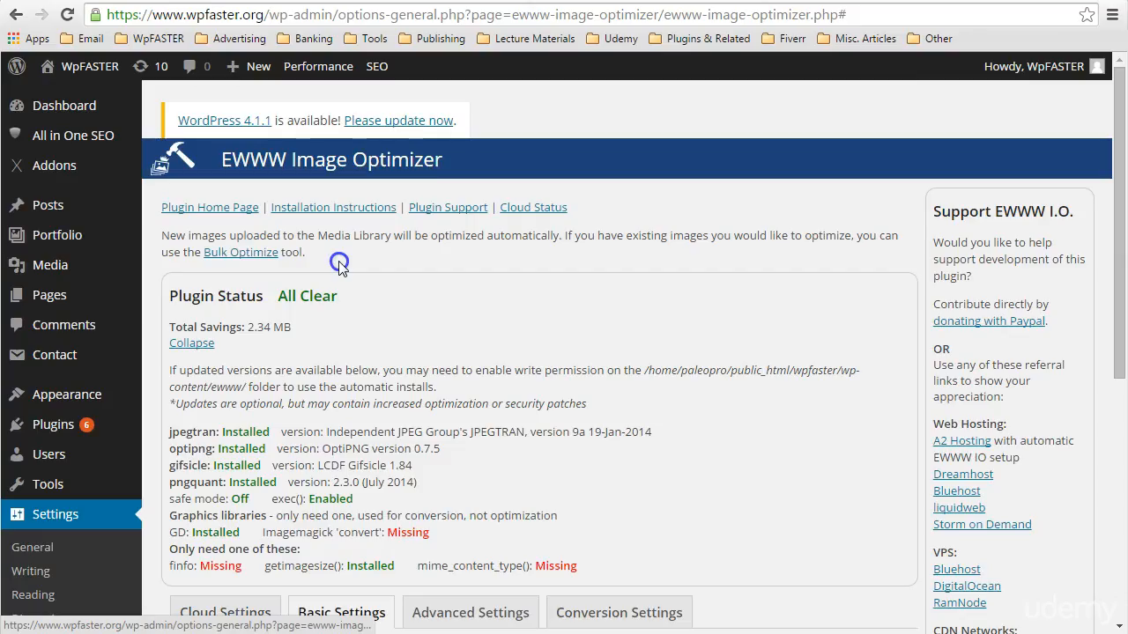
scroll(705, 304, down, 2)
scroll(740, 298, down, 2)
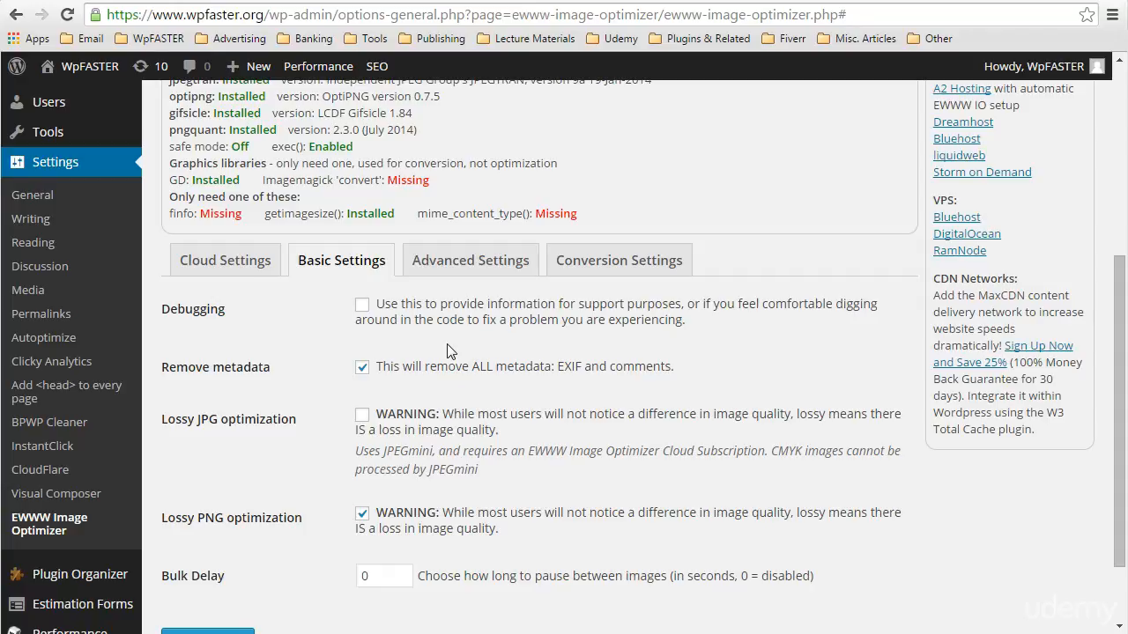
click(362, 307)
click(362, 307)
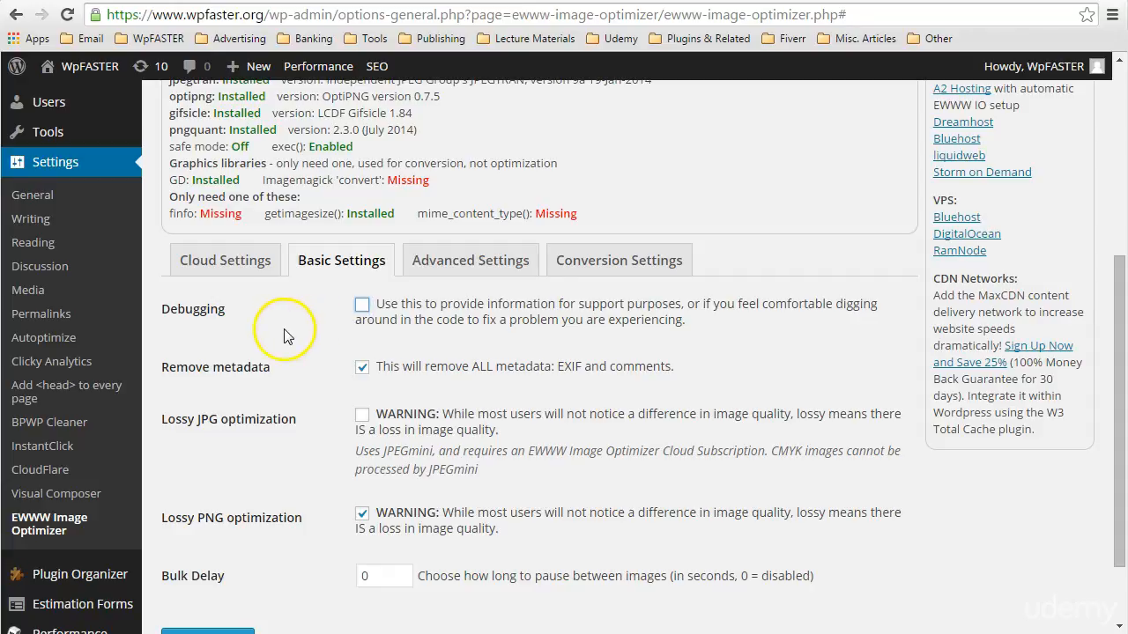
Examine the Remove metadata and lossy JPG optimization options, leaving metadata removal enabled
scroll(283, 336, down, 1)
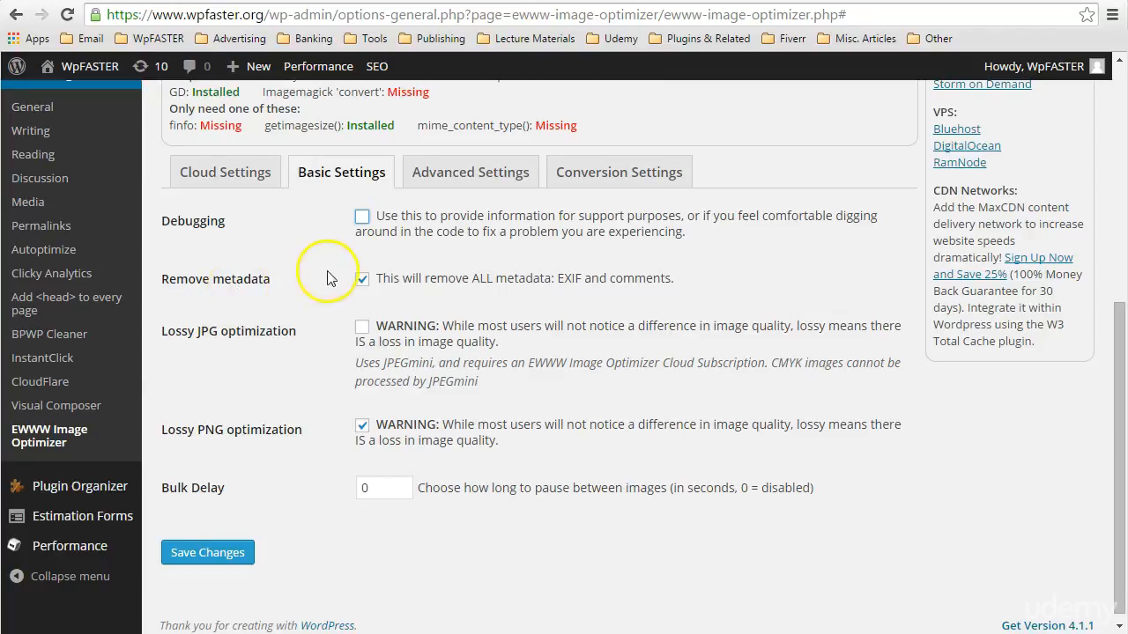
click(360, 282)
click(360, 281)
click(427, 341)
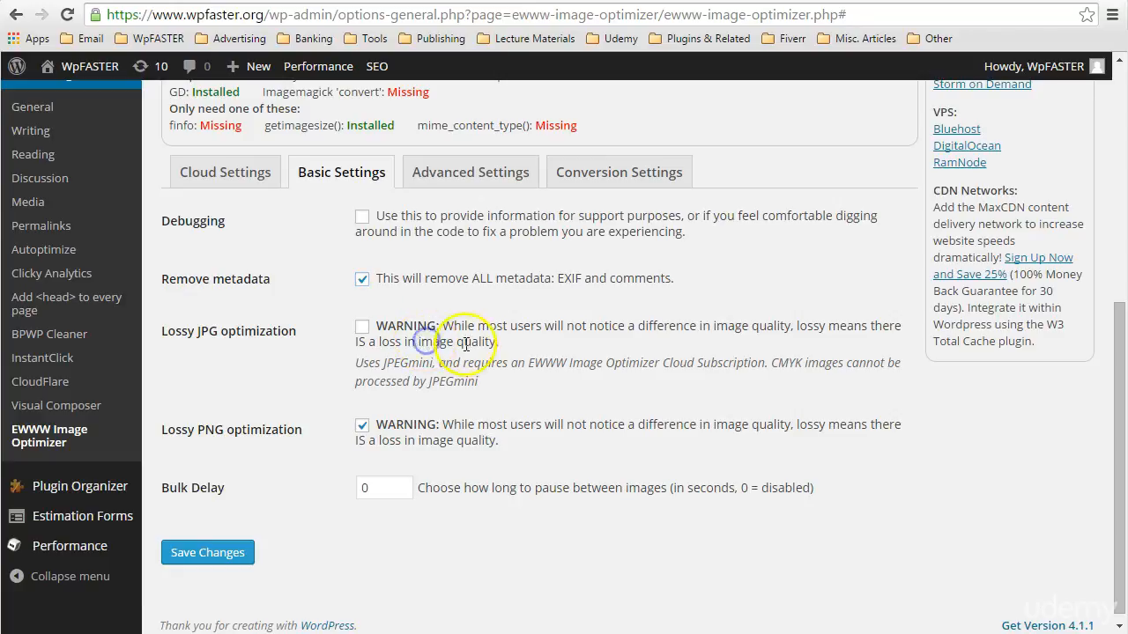
click(478, 344)
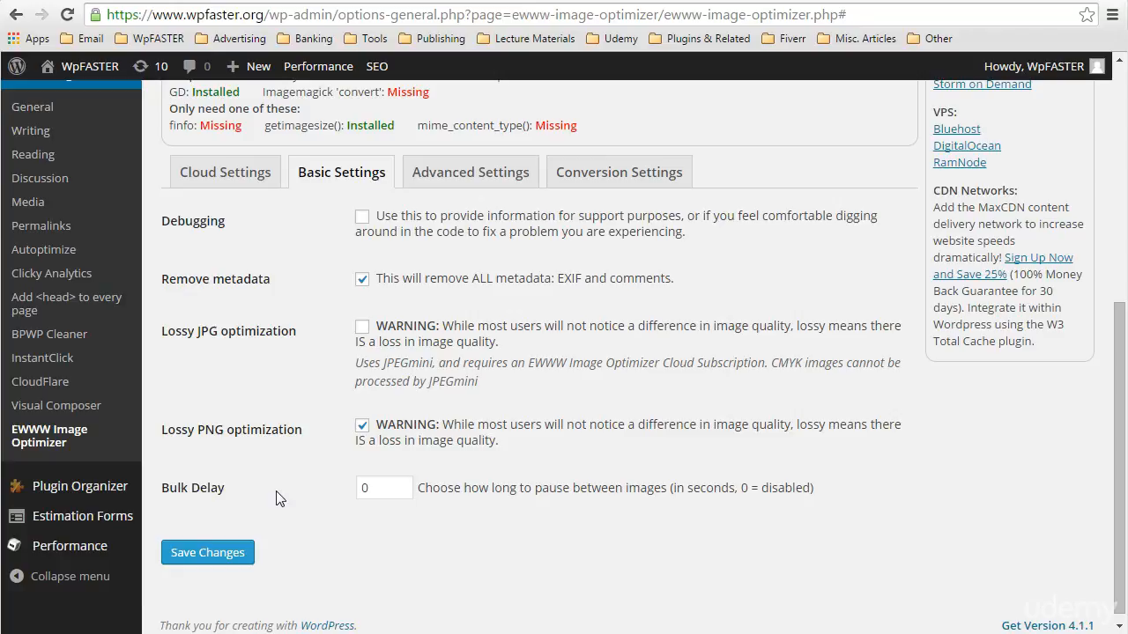
Show the Advanced Settings and examine the available optipng and pngout optimization levels without changing them
click(490, 179)
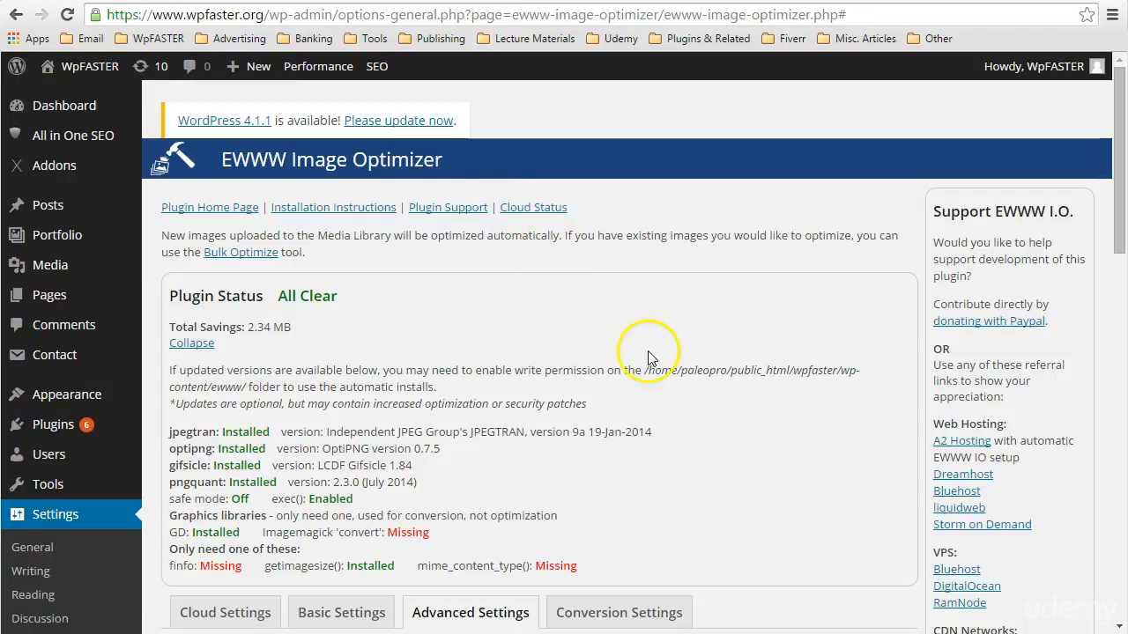
scroll(731, 346, down, 1)
scroll(730, 345, down, 3)
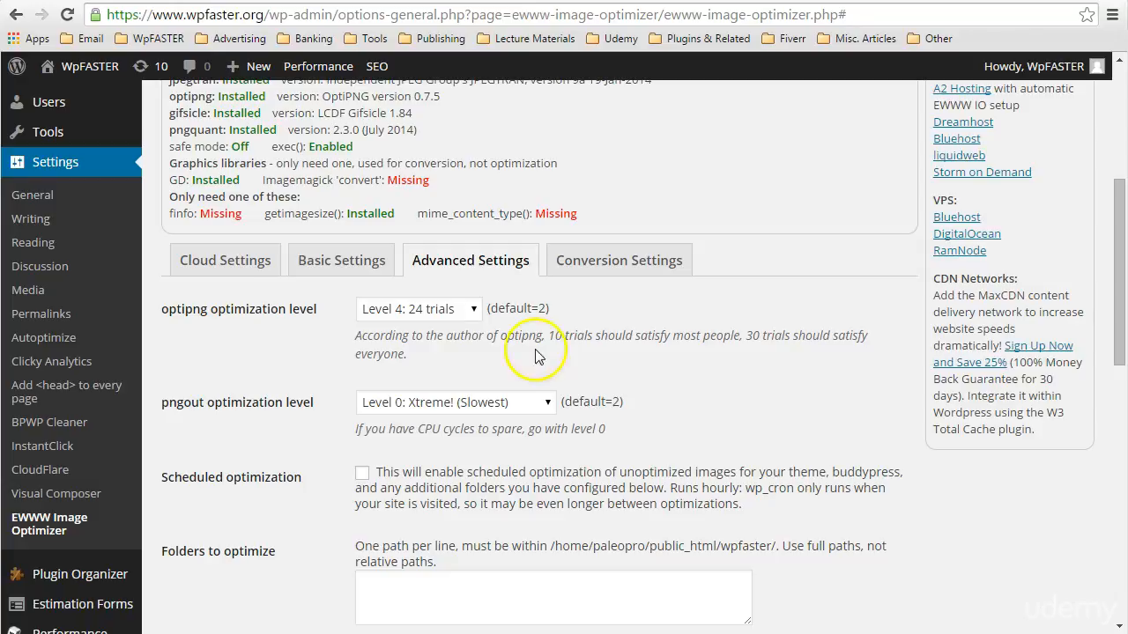
click(470, 310)
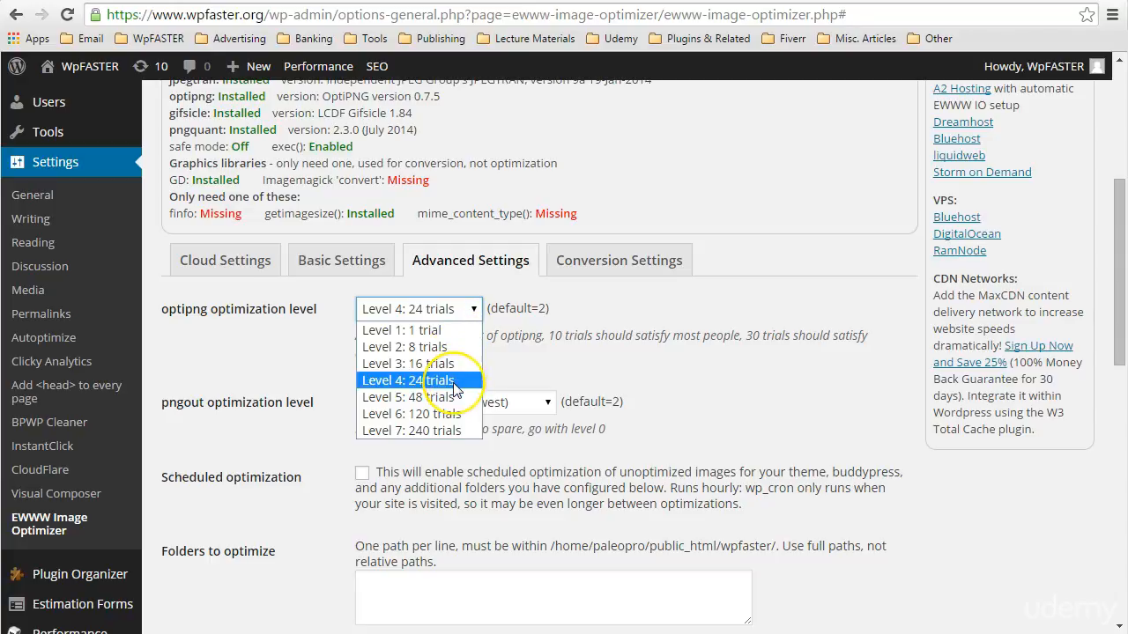
click(513, 368)
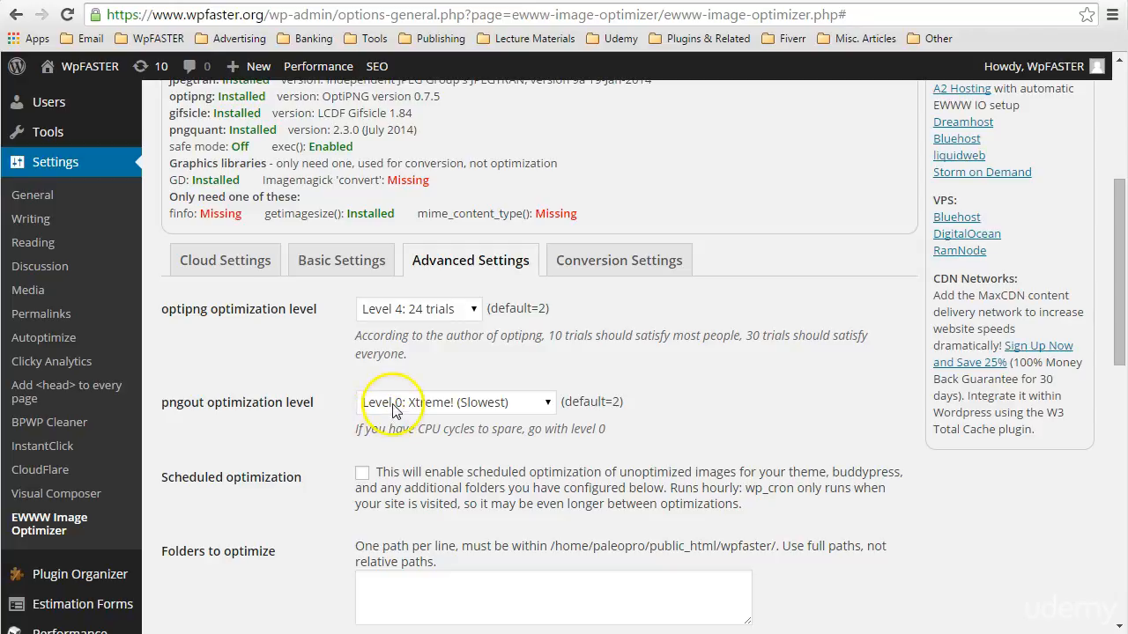
click(545, 404)
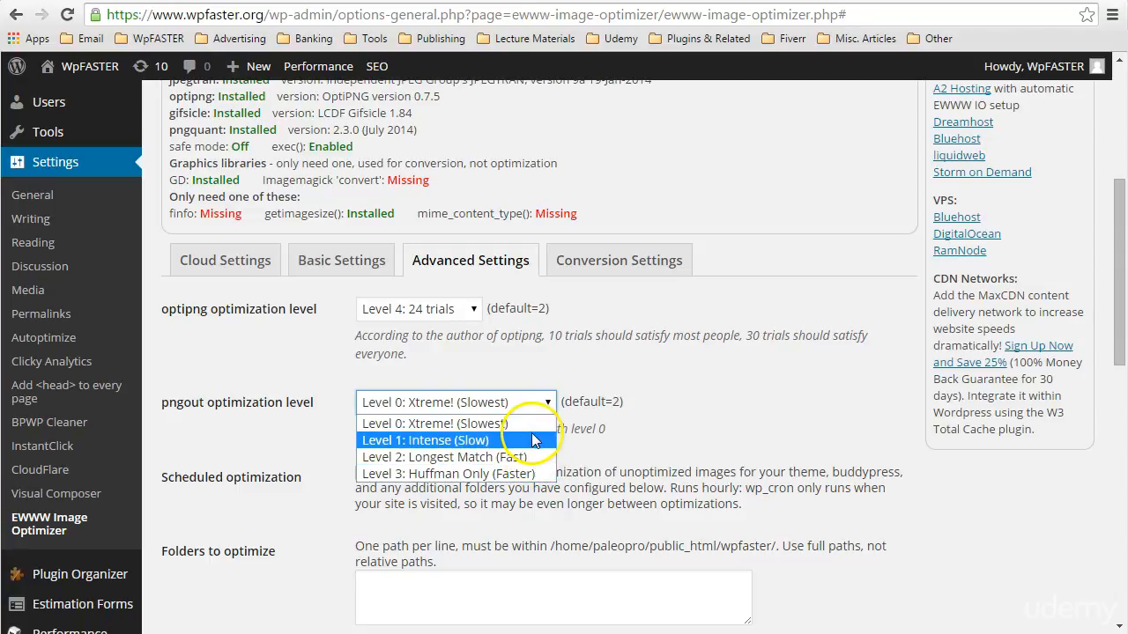
click(269, 428)
Examine the Scheduled optimization, Folders to optimize and Disable Automatic Optimization options in the Advanced Settings, leaving all of them unset
scroll(270, 428, down, 1)
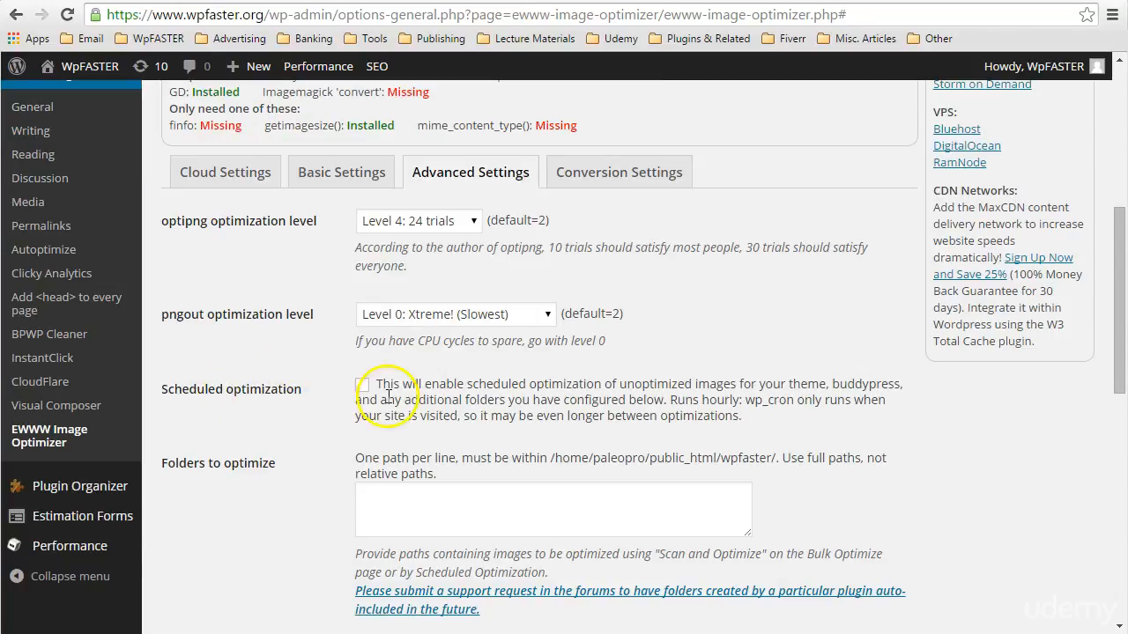
scroll(282, 407, down, 1)
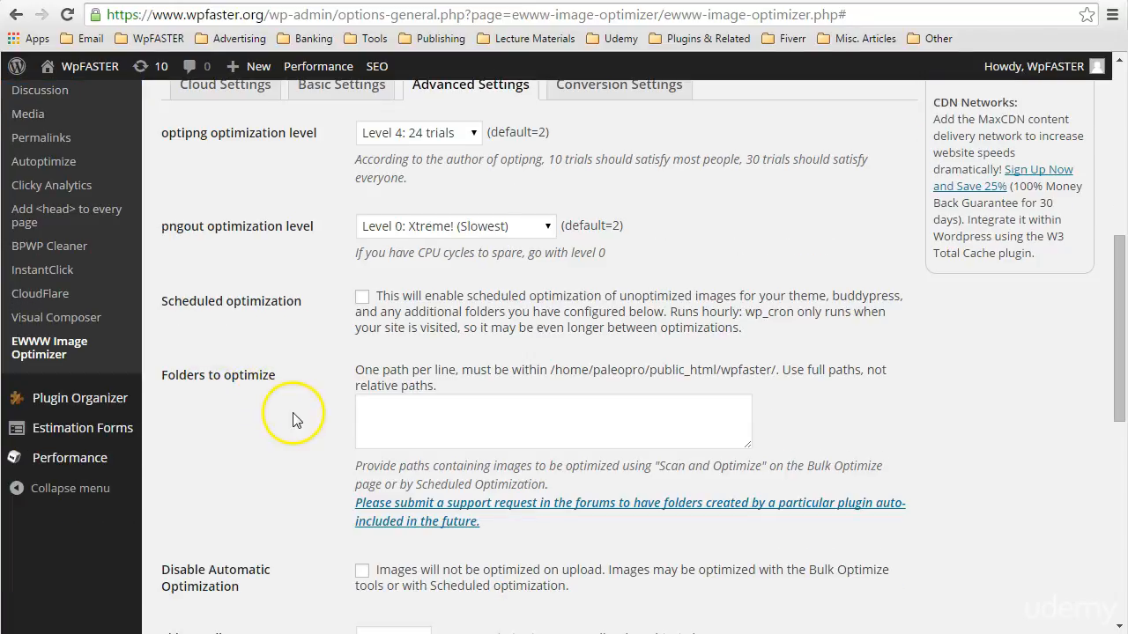
scroll(295, 421, down, 1)
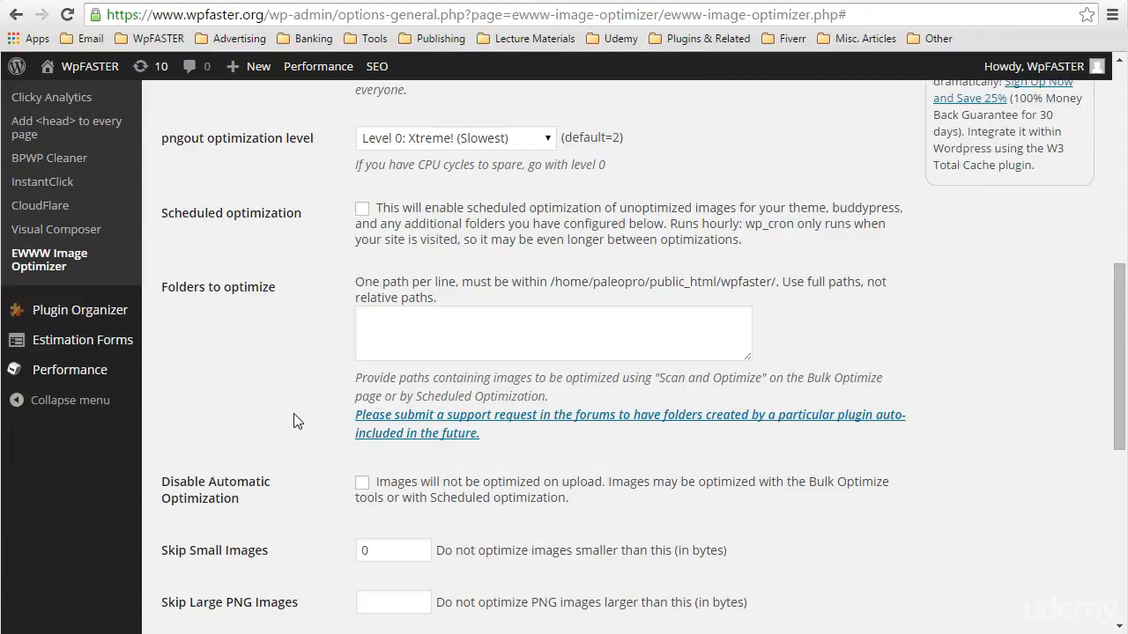
scroll(296, 422, down, 1)
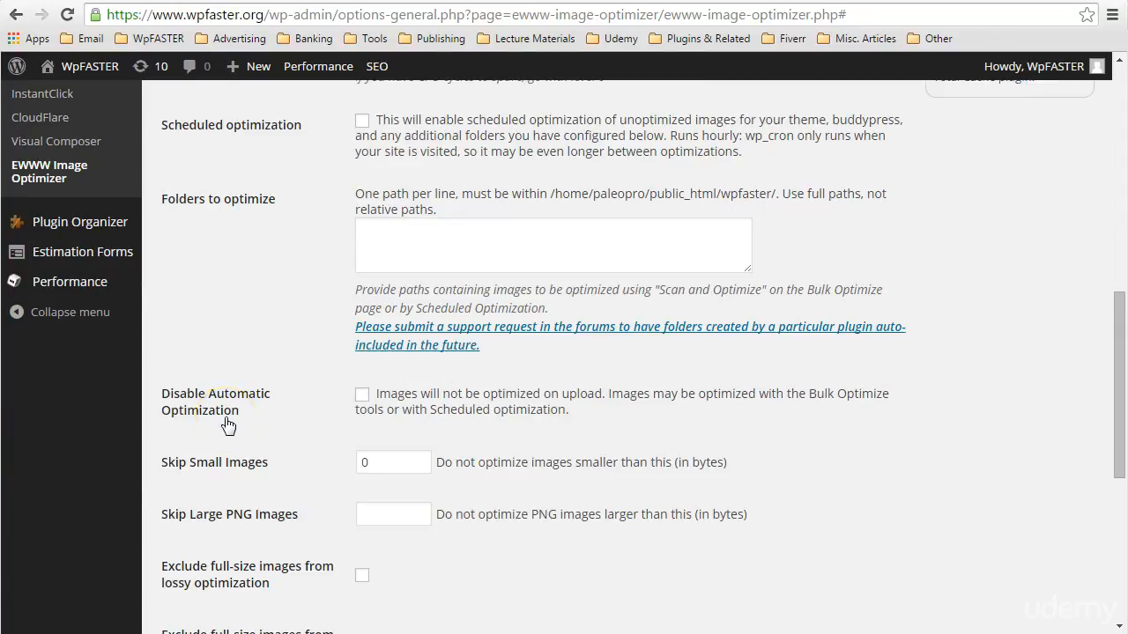
click(362, 396)
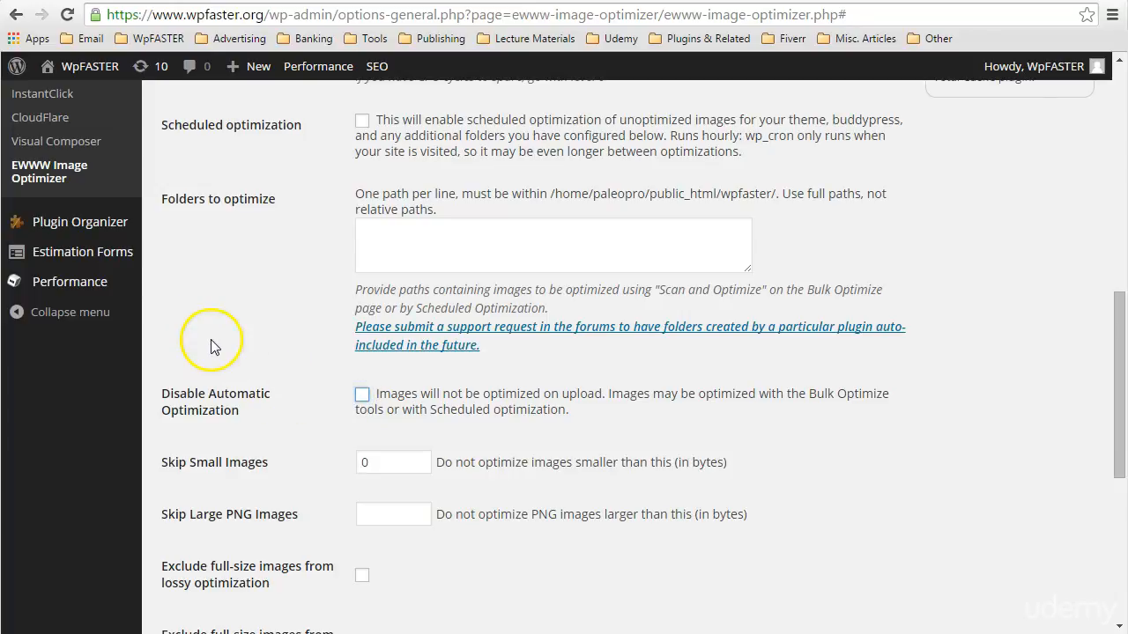
Review the remaining Advanced Settings, covering image size limits, full-size image exclusions, system paths and the options for disabling individual tools
scroll(284, 351, down, 1)
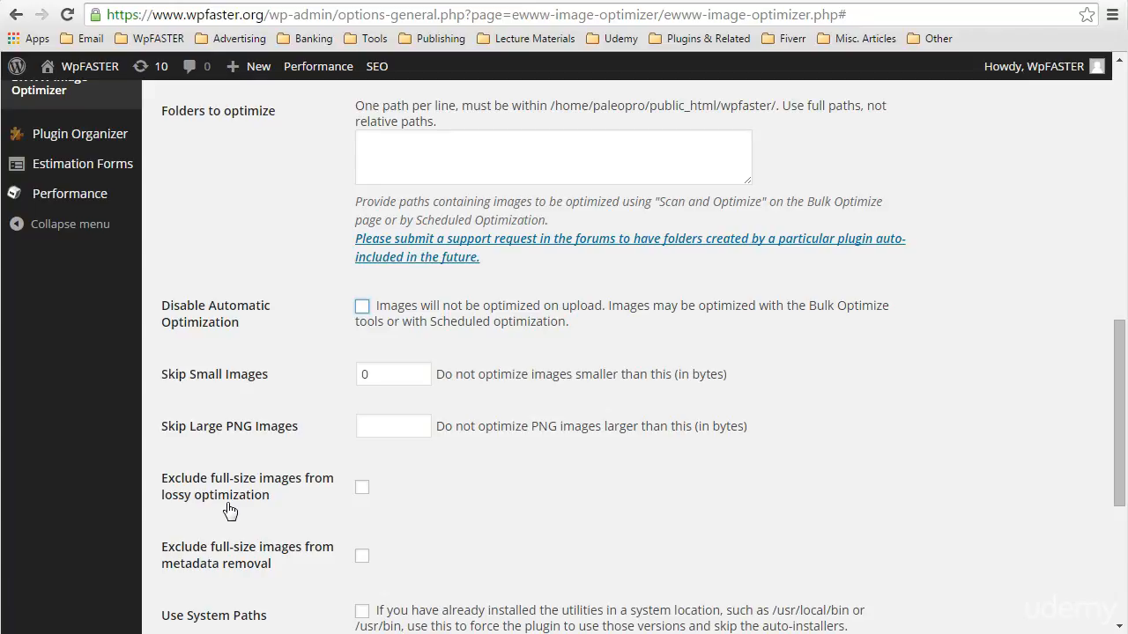
scroll(229, 511, down, 2)
click(243, 403)
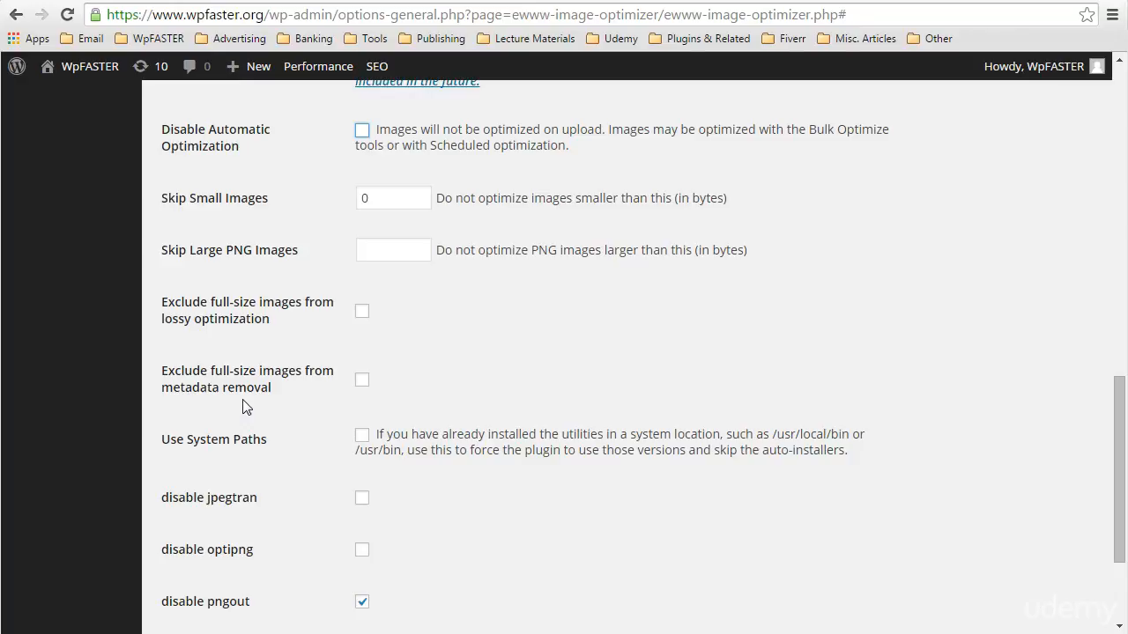
scroll(244, 406, down, 2)
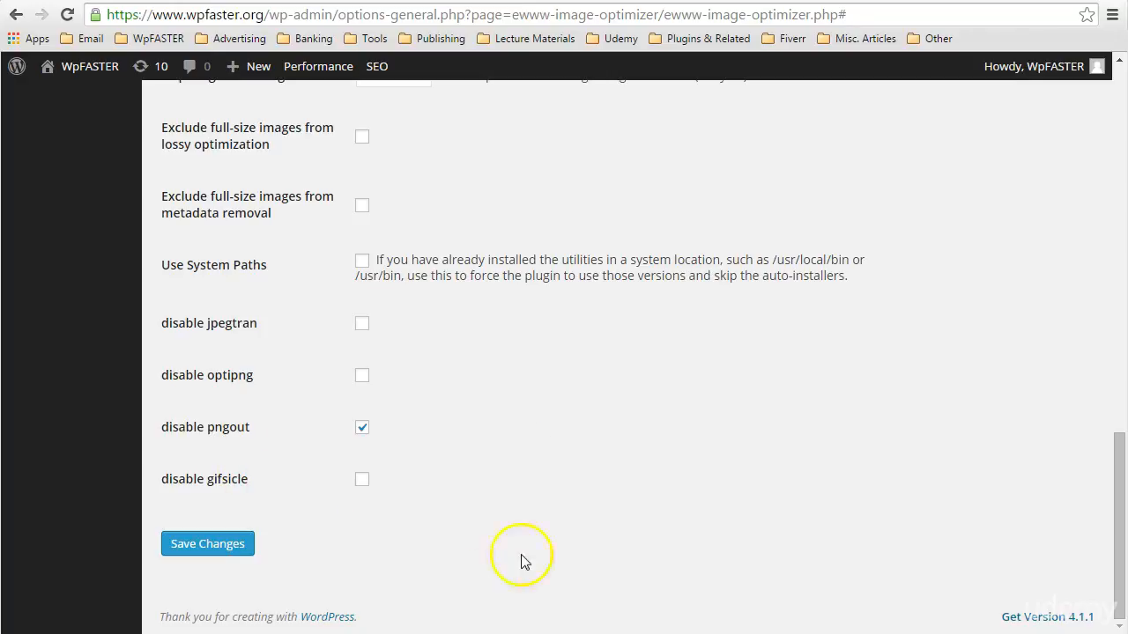
scroll(525, 442, up, 1)
scroll(526, 443, down, 1)
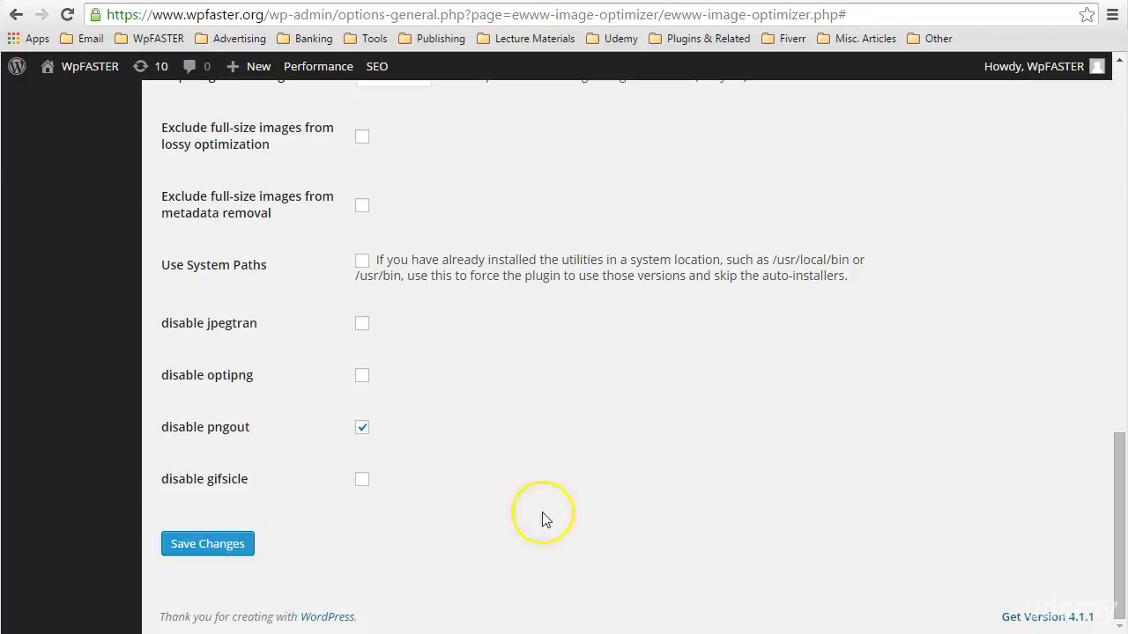
Show the Conversion Settings and examine the Hide Conversion Links, Delete originals, JPG/PNG to WebP and JPG to PNG options
scroll(660, 471, up, 5)
scroll(667, 478, up, 4)
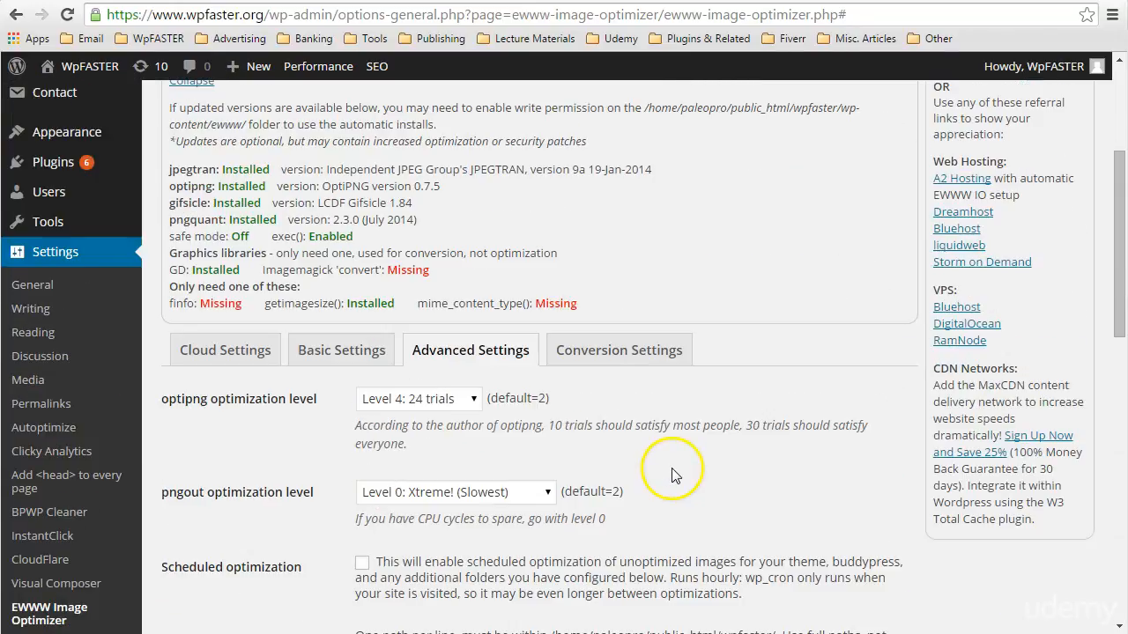
click(634, 354)
scroll(766, 385, down, 2)
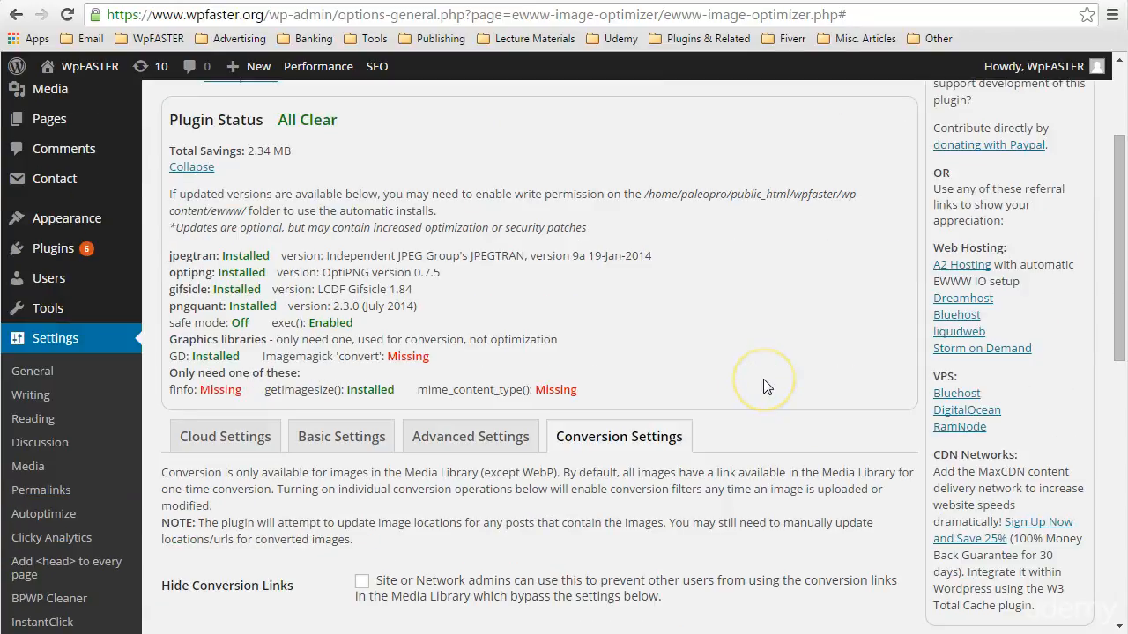
scroll(767, 387, down, 1)
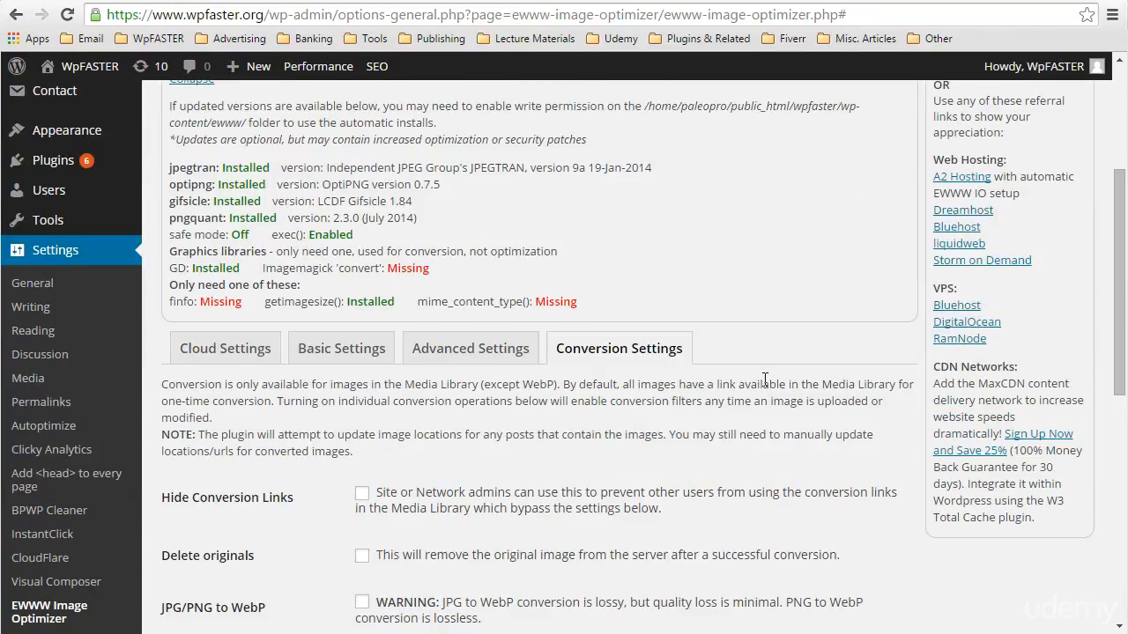
scroll(765, 379, down, 3)
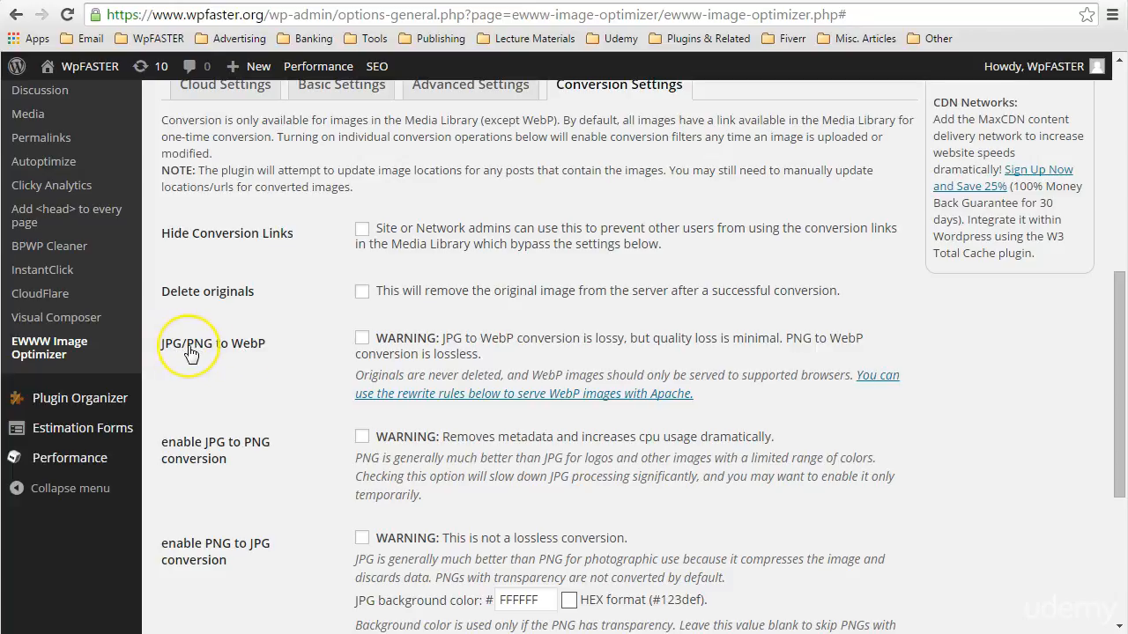
scroll(279, 368, down, 1)
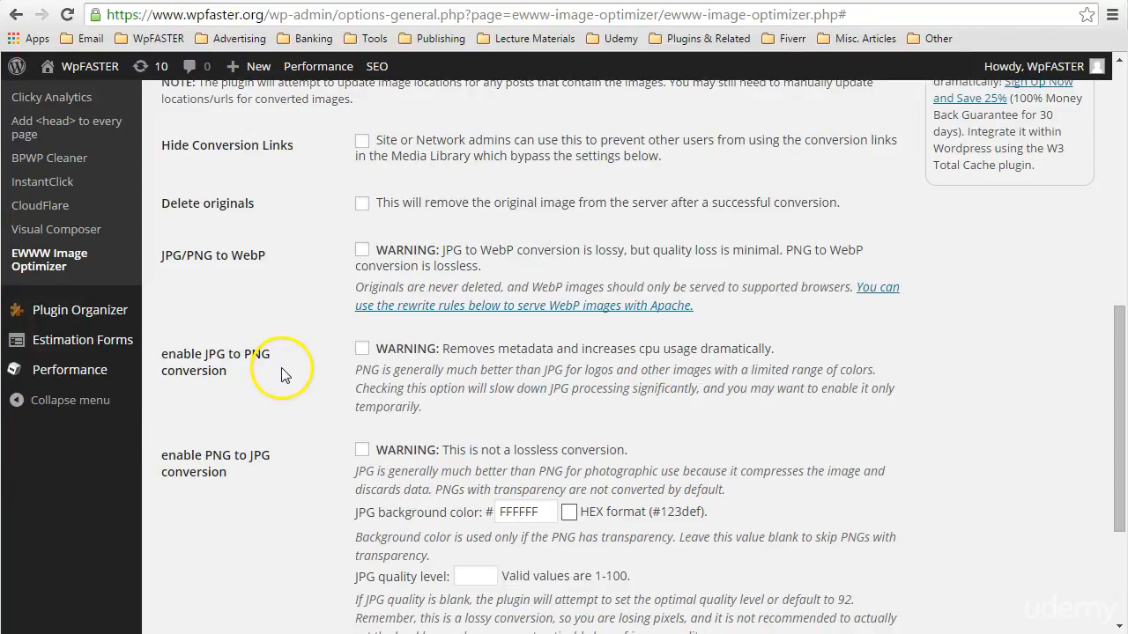
scroll(192, 384, down, 1)
click(190, 392)
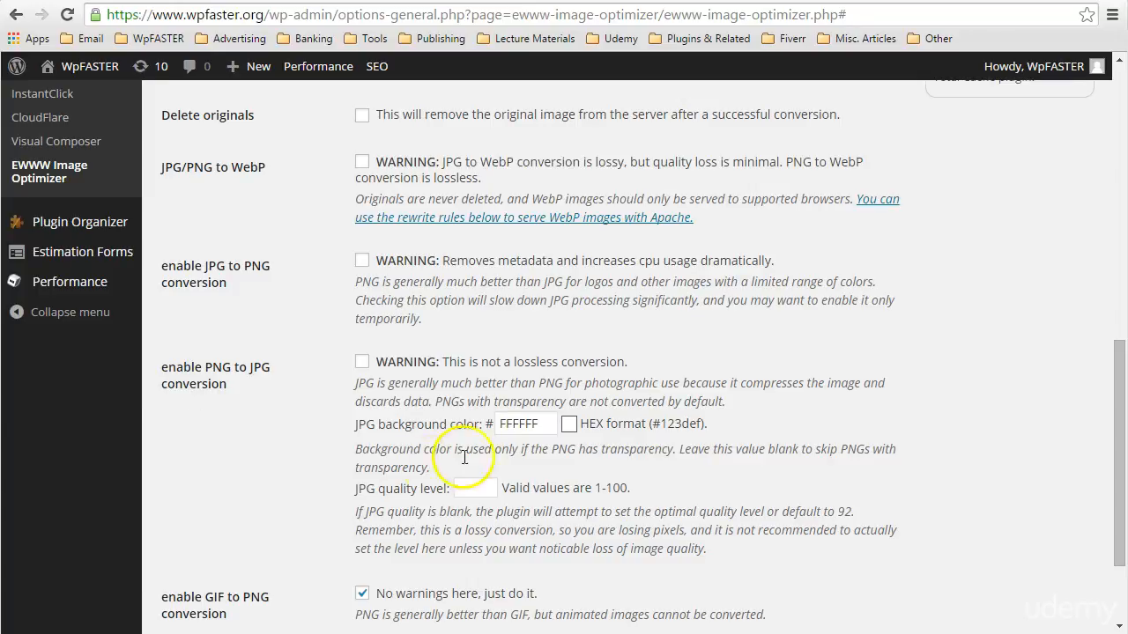
Examine the PNG to JPG background color and quality fields and the GIF to PNG conversion option without changing them
click(522, 427)
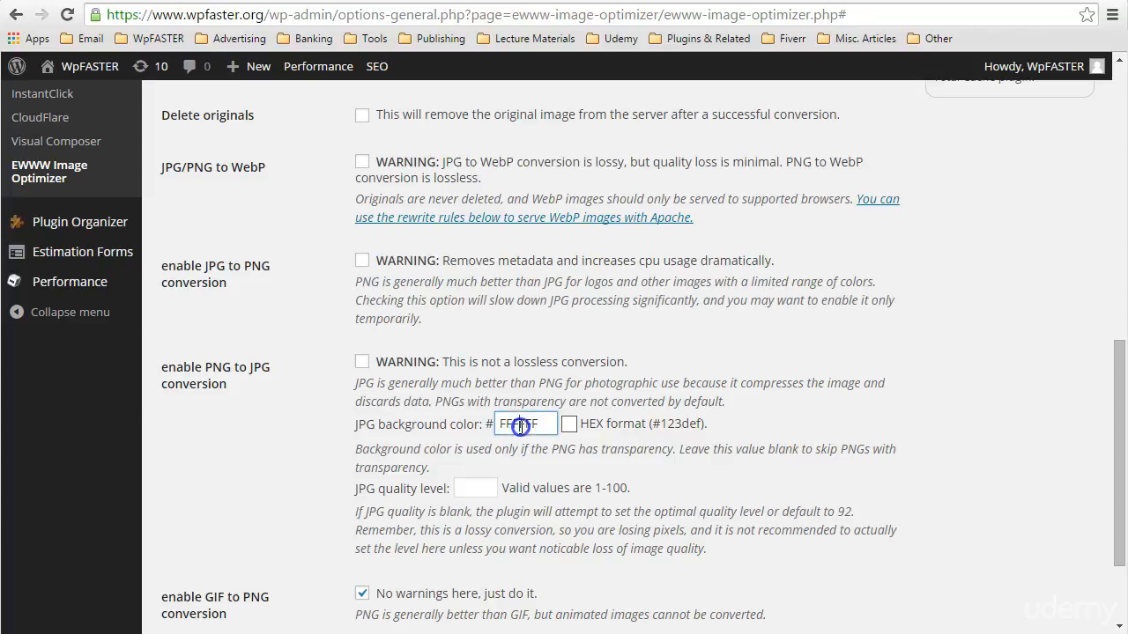
click(251, 438)
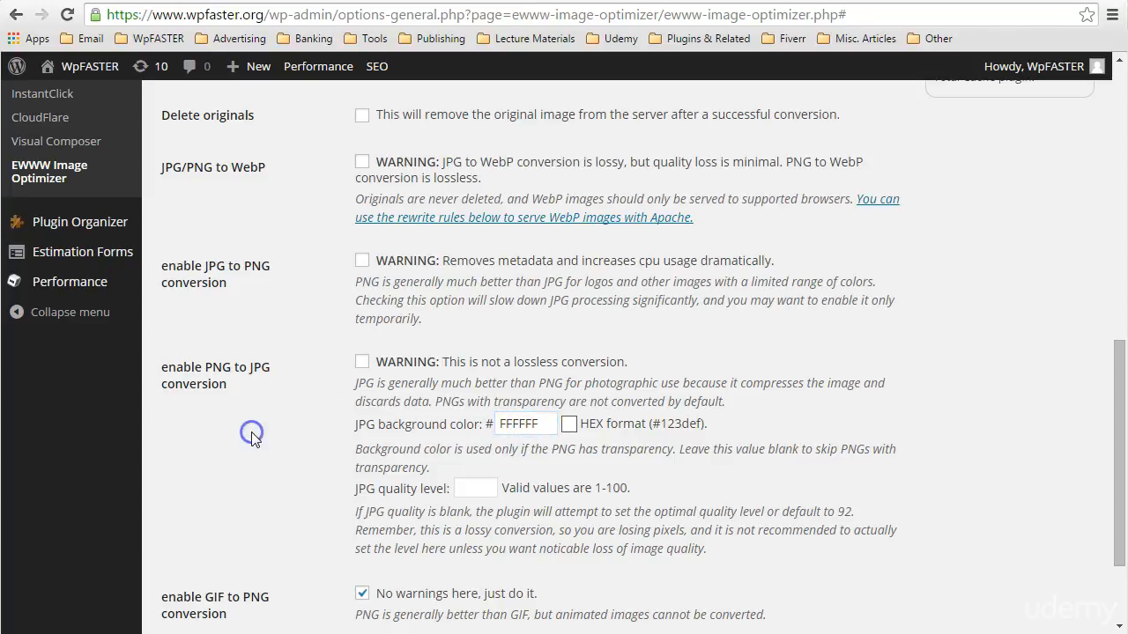
scroll(252, 435, down, 1)
scroll(260, 407, down, 1)
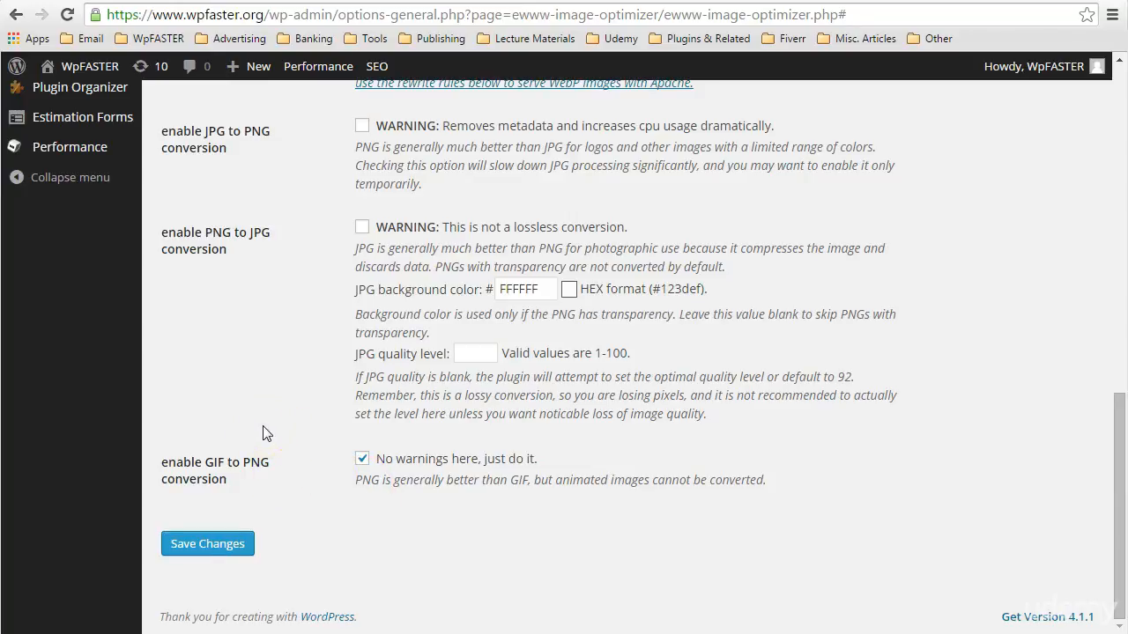
click(332, 502)
Open the WordPress Media Library
scroll(696, 520, up, 1)
scroll(704, 520, up, 10)
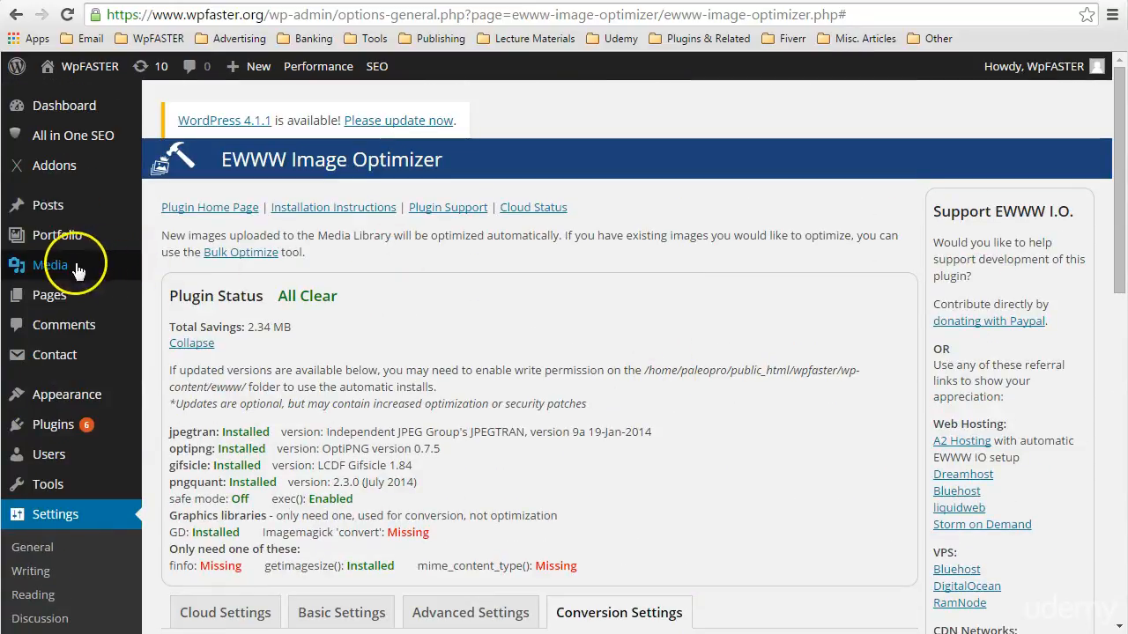
mouse_move(63, 269)
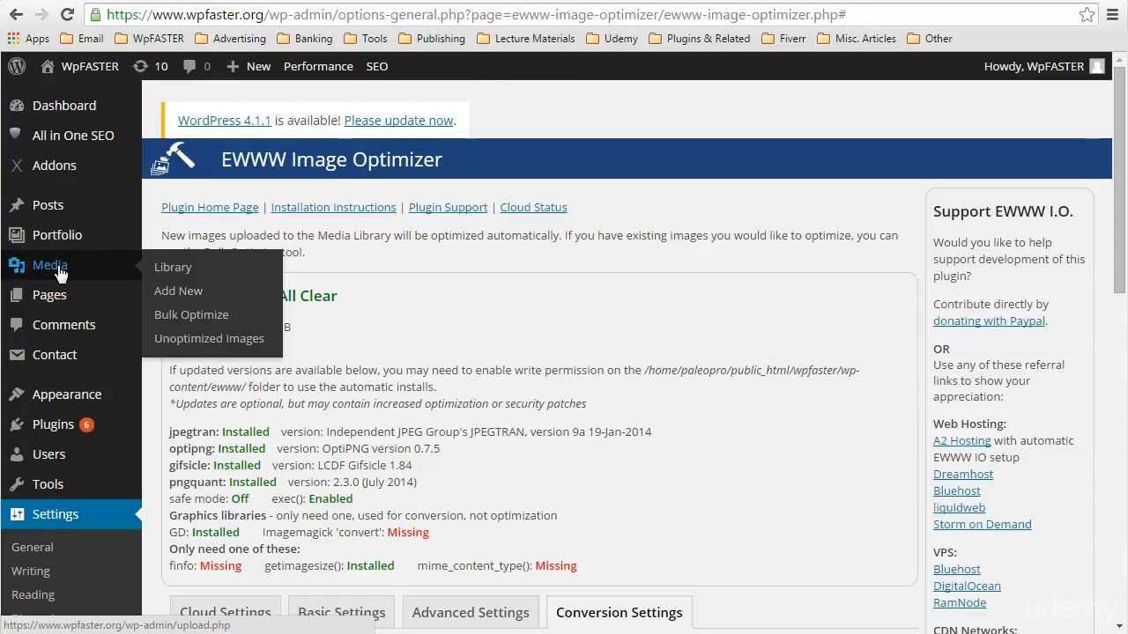
click(60, 272)
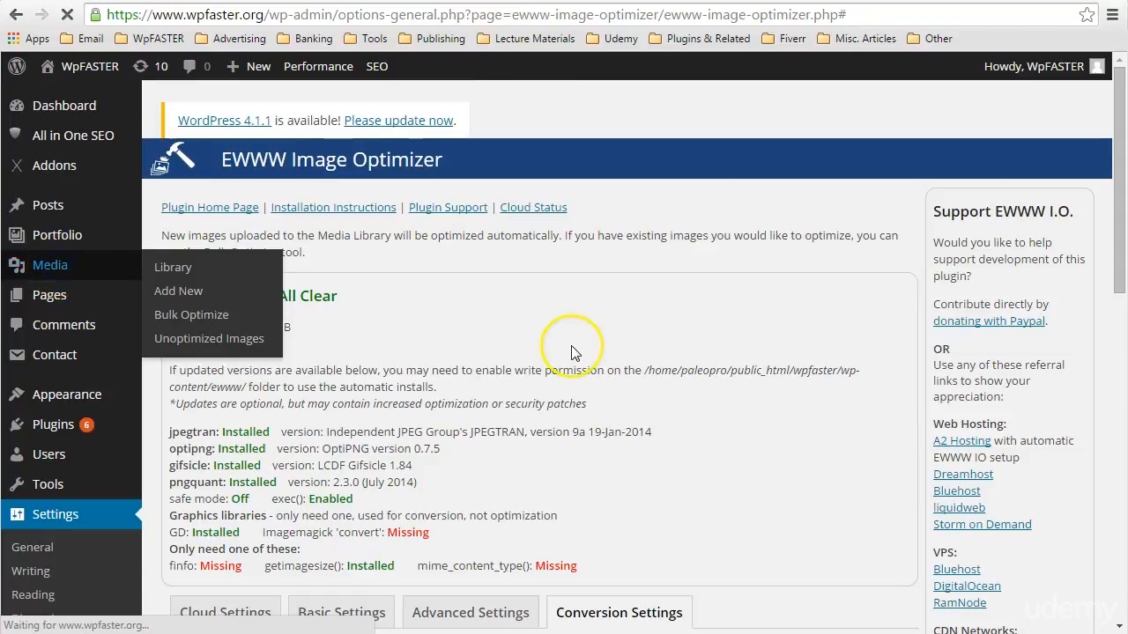
click(738, 335)
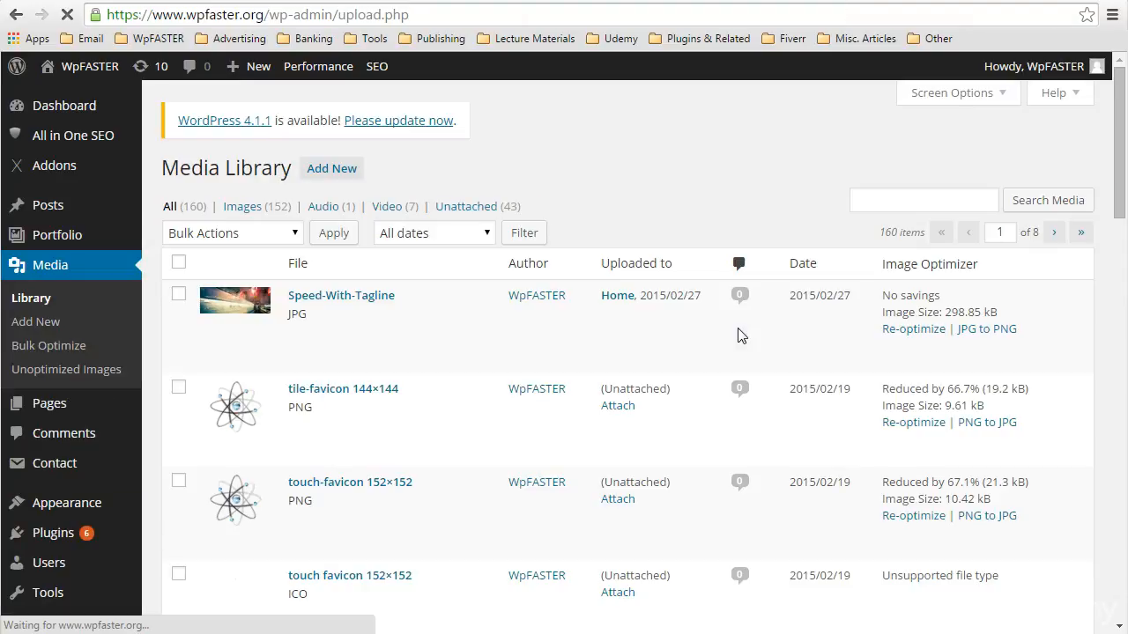
Examine the Image Optimizer column for the savings, image size, re-optimize and conversion links of the listed media files
click(890, 264)
drag(890, 263, 981, 265)
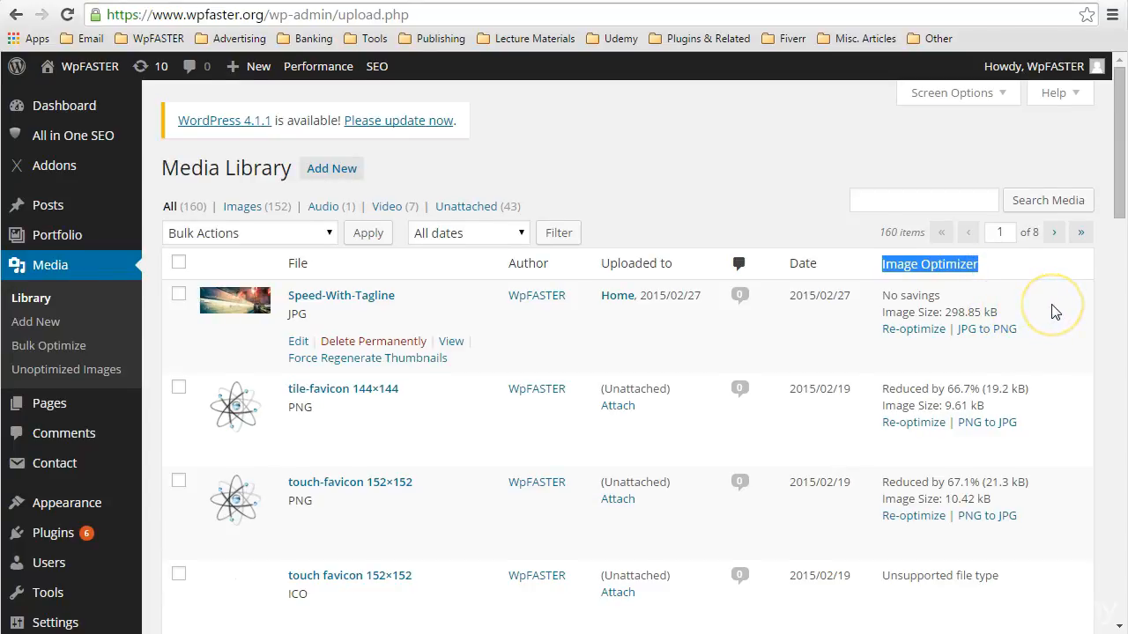
scroll(1054, 312, down, 1)
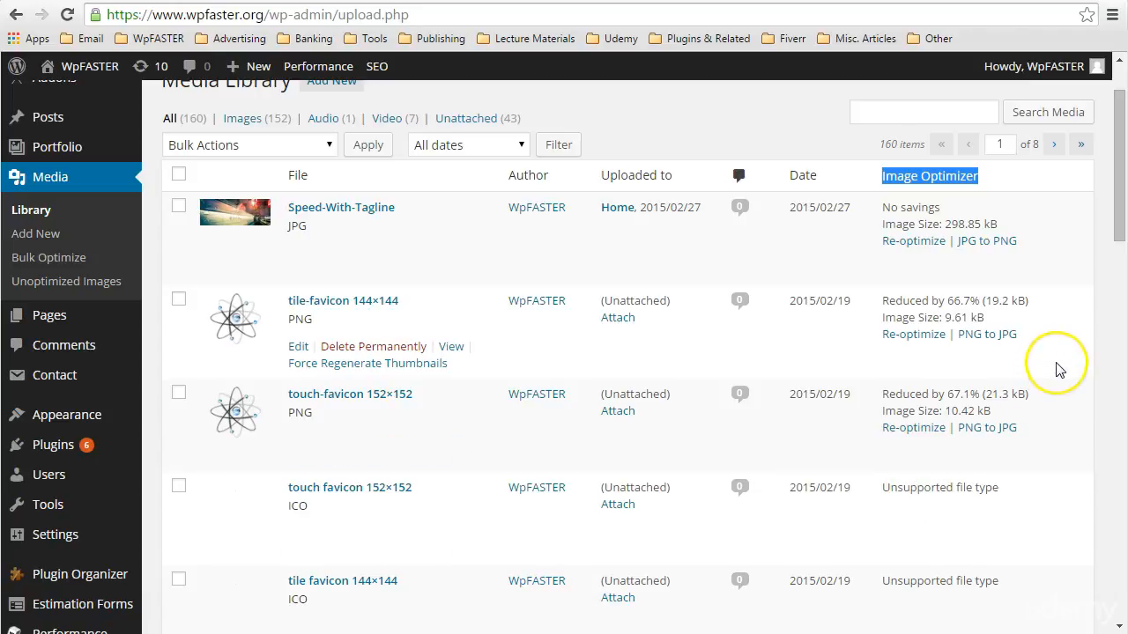
click(906, 396)
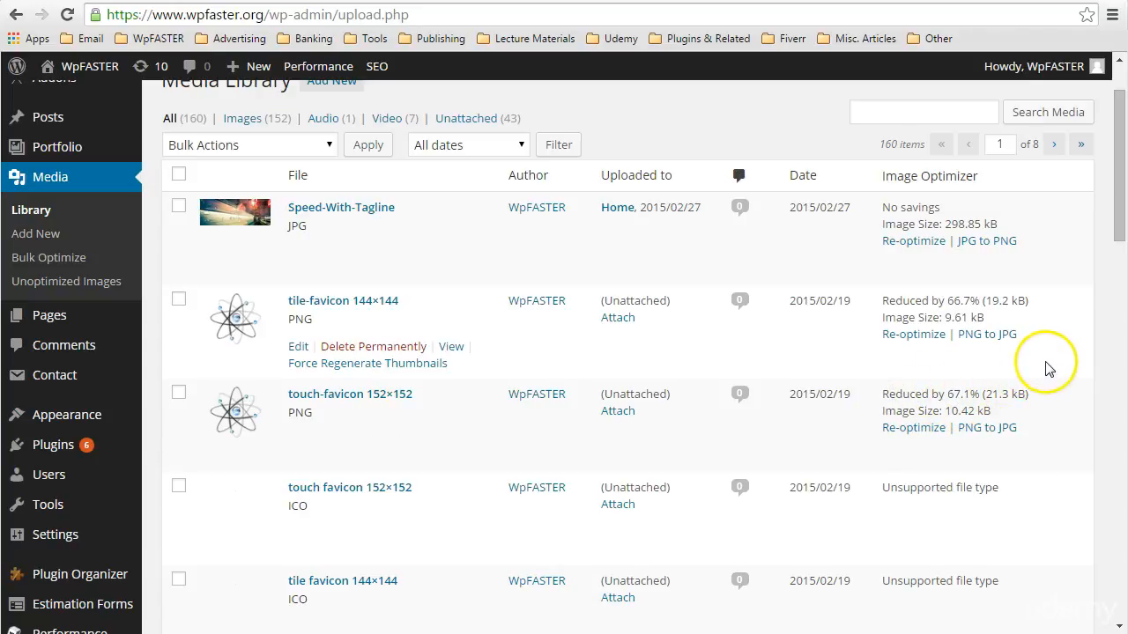
scroll(1047, 368, down, 14)
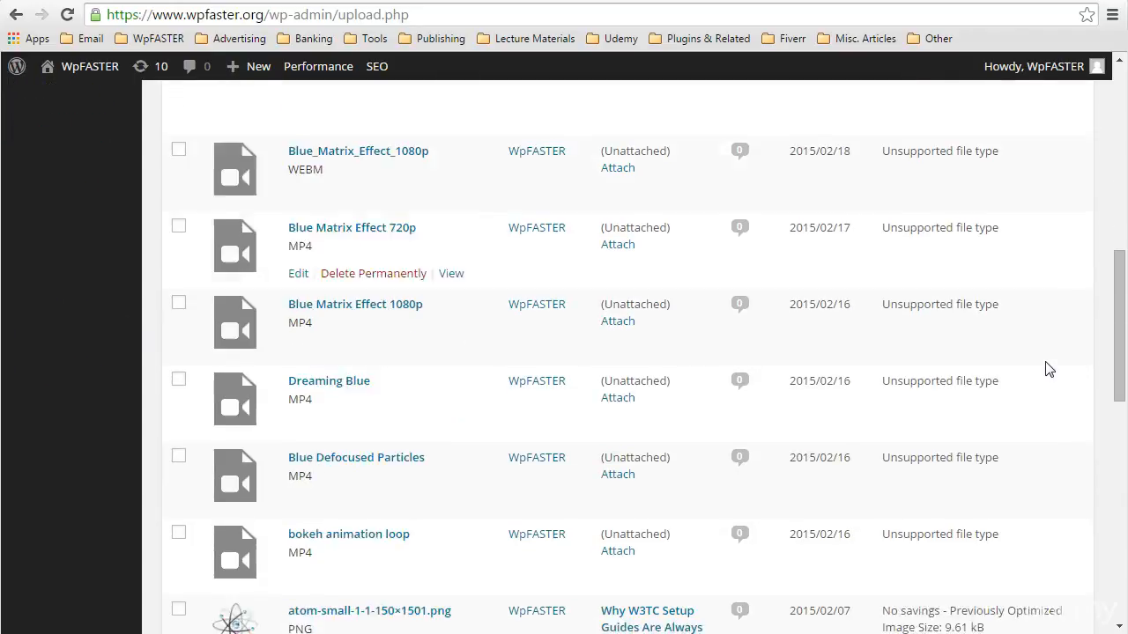
scroll(1047, 362, up, 15)
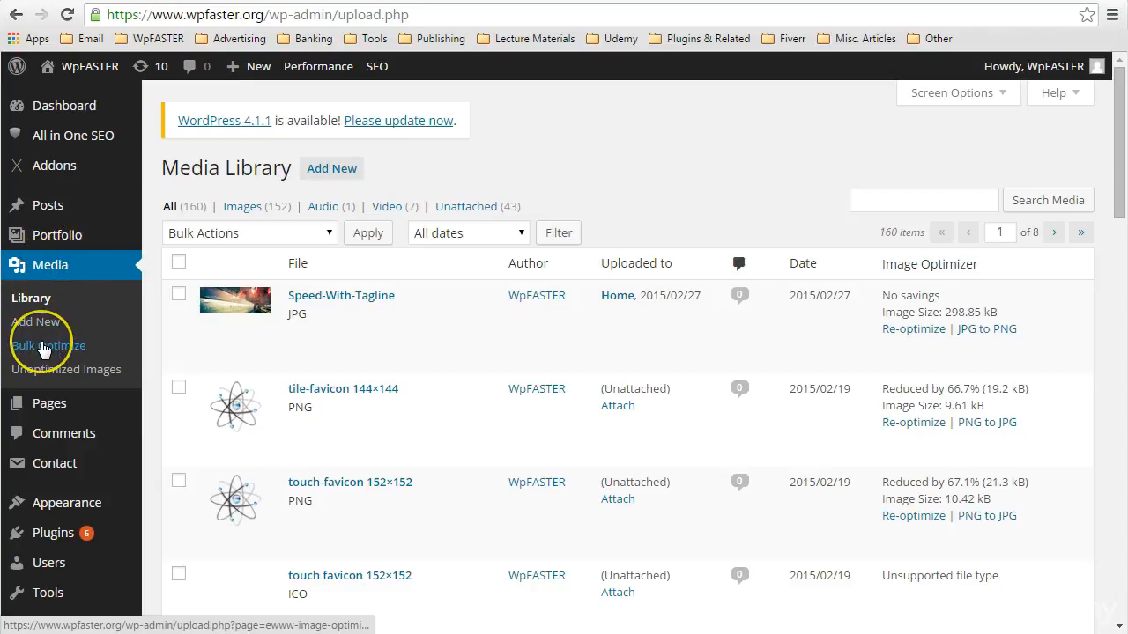
Open the Bulk Optimize page and review its pause setting and the Optimize Media Library and Optimize Everything Else sections
click(43, 347)
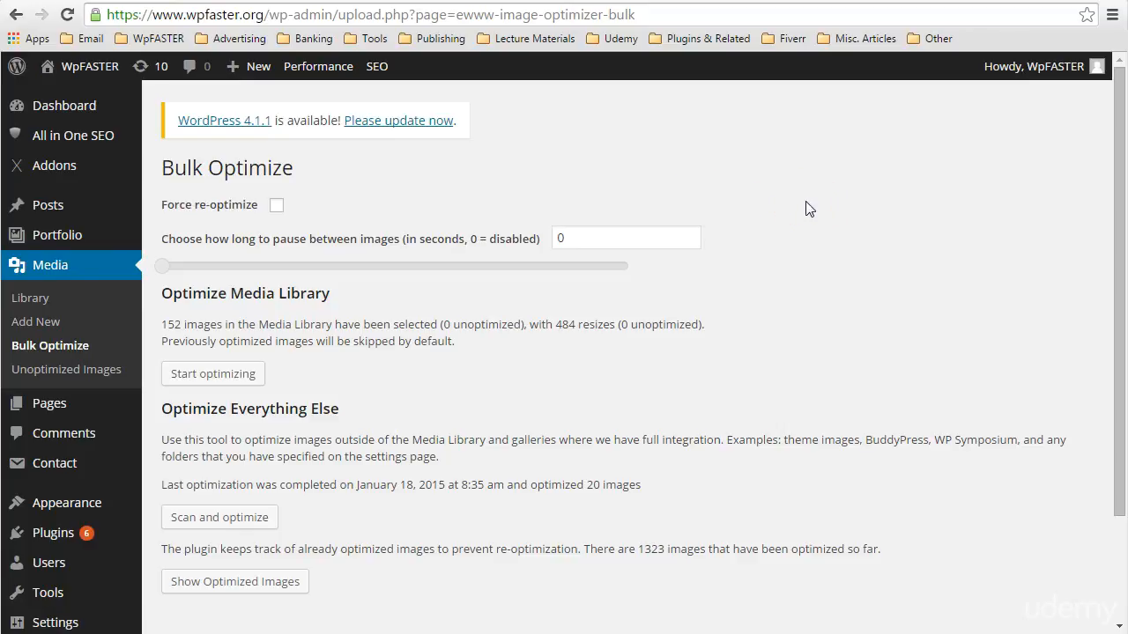
click(596, 235)
scroll(667, 286, down, 1)
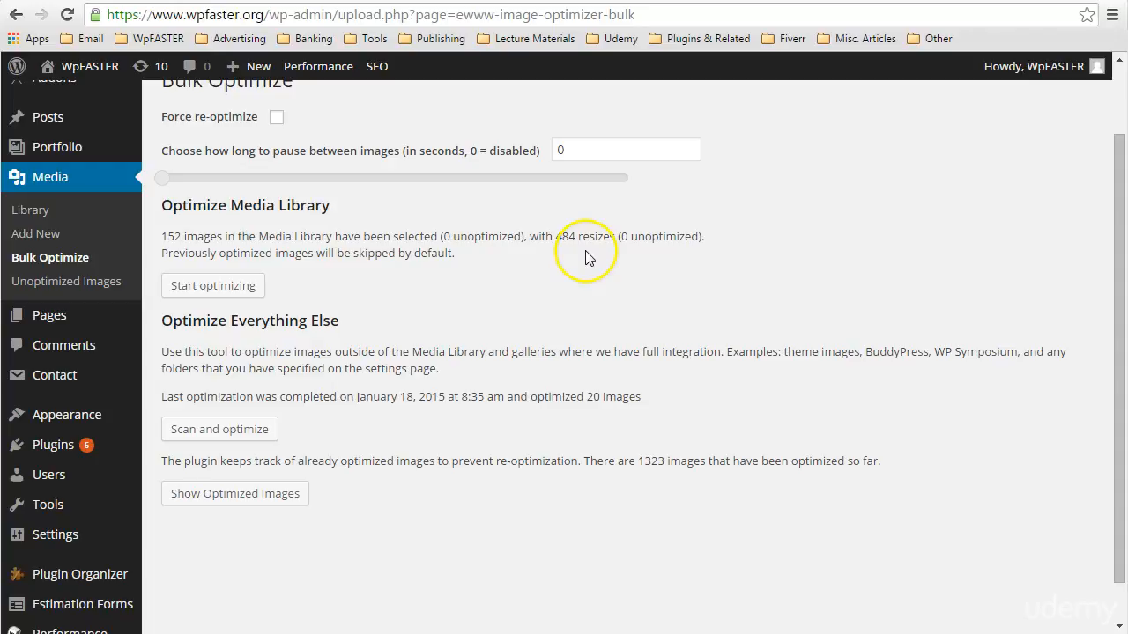
scroll(587, 255, down, 1)
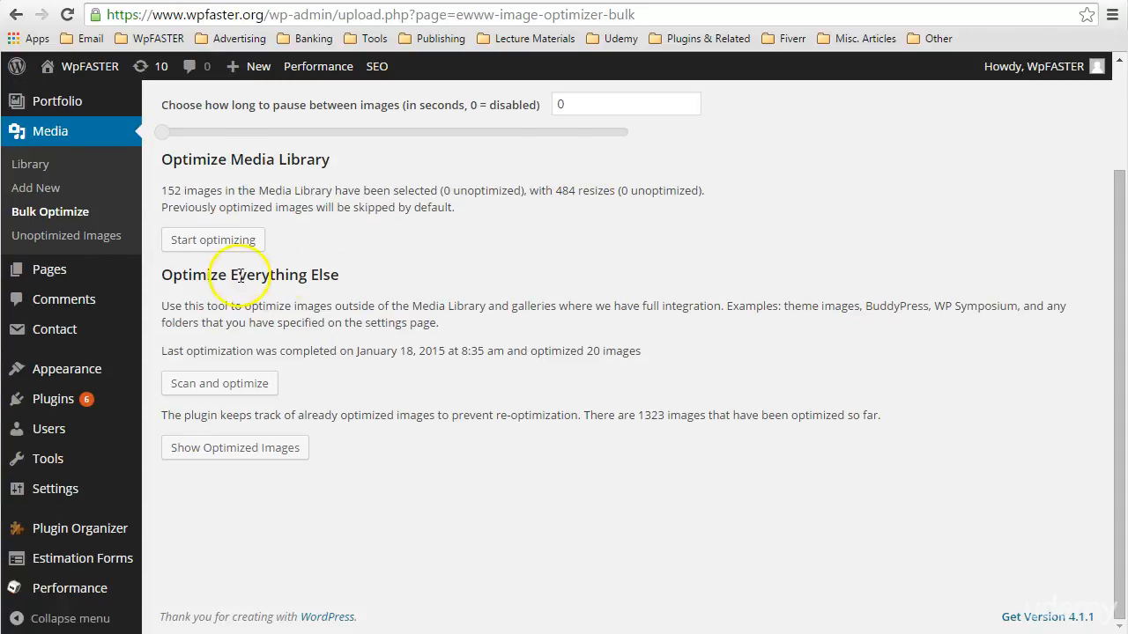